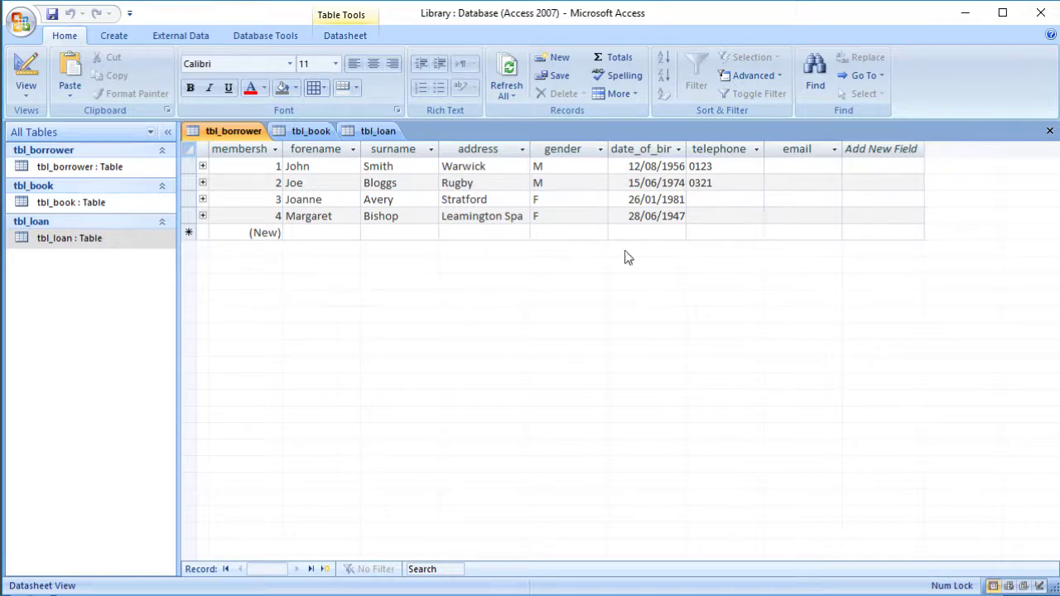
# View the tbl_book datasheet, then the tbl_loan datasheet.
pyautogui.click(321, 132)
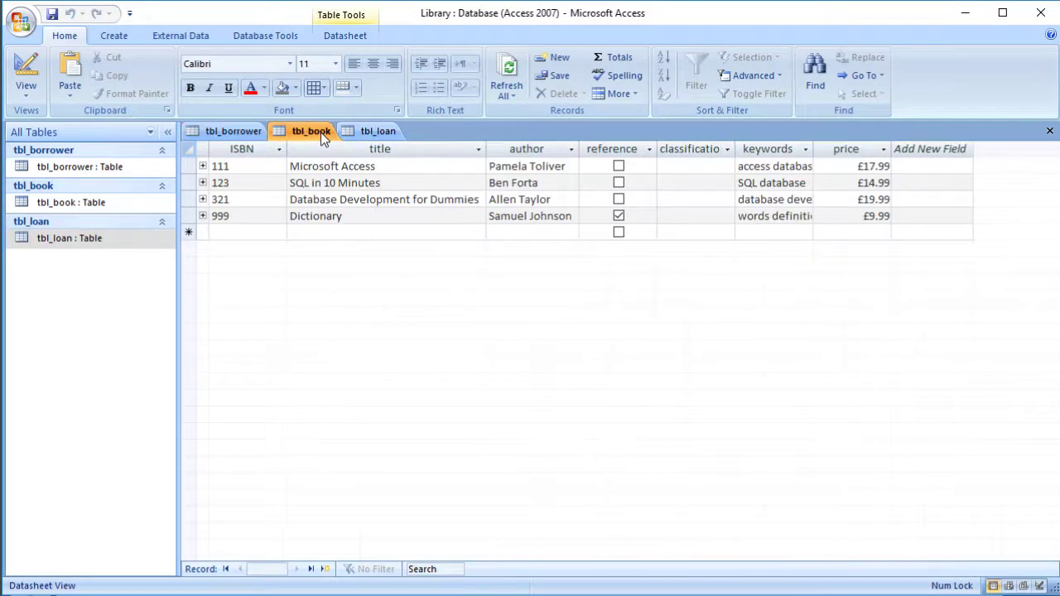
pyautogui.click(386, 133)
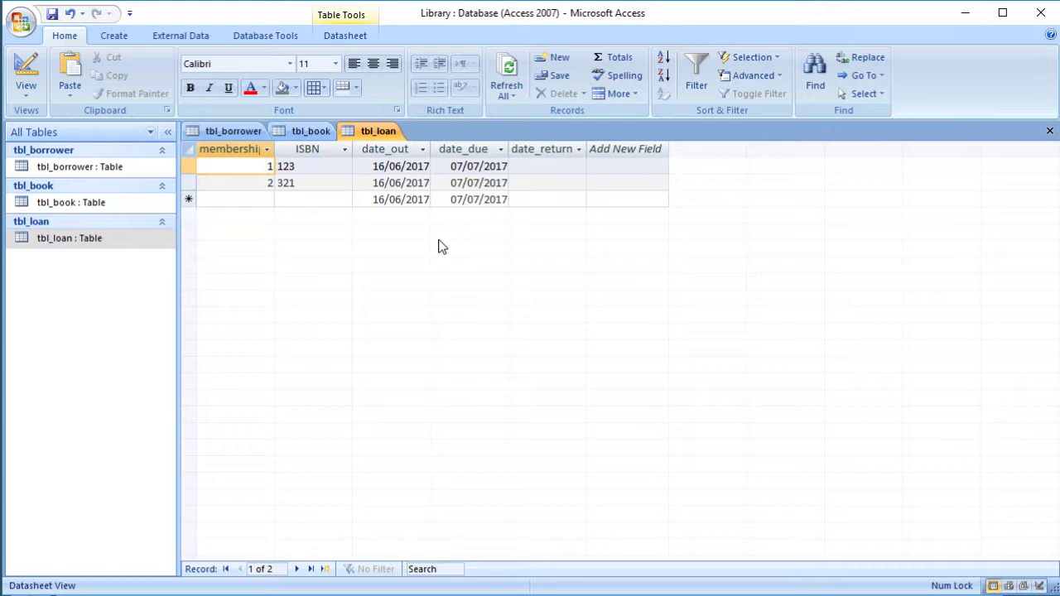
# Create a new Query Design and add tbl_book, tbl_borrower and tbl_loan from Show Table.
pyautogui.click(116, 38)
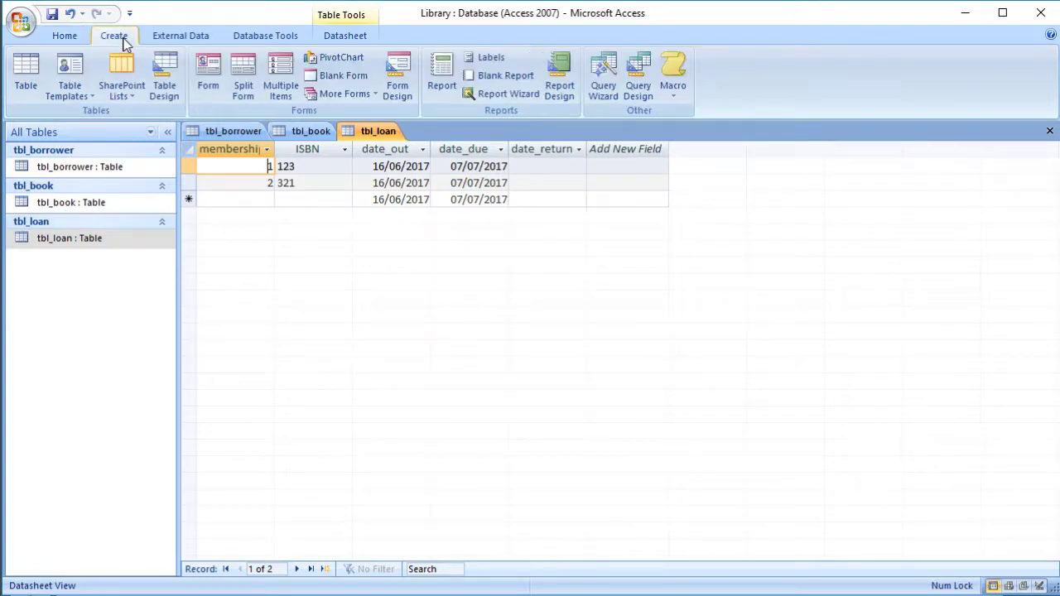
pyautogui.click(639, 81)
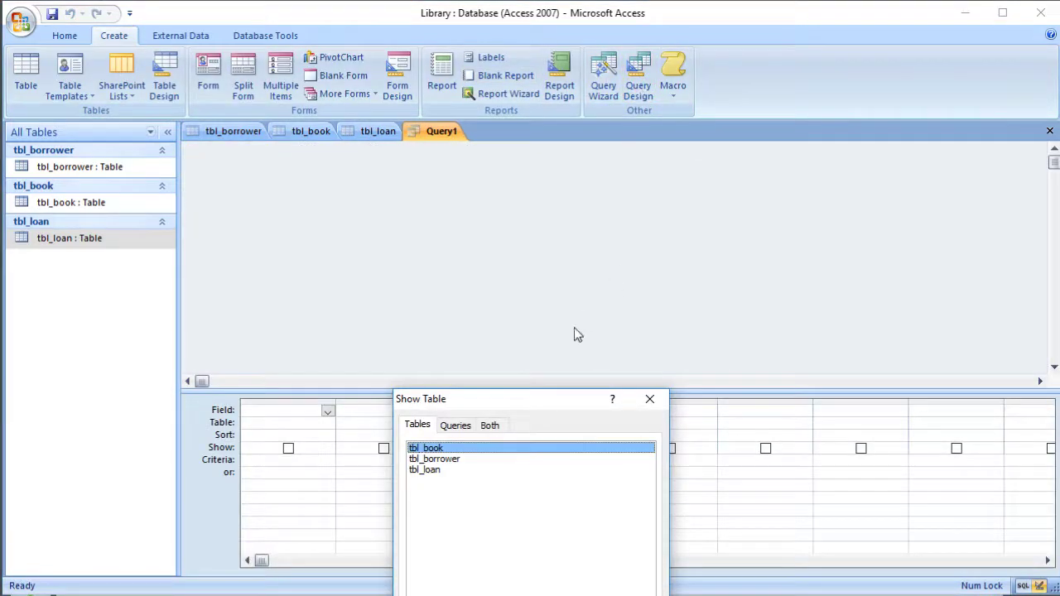
pyautogui.moveTo(549, 405); pyautogui.dragTo(641, 196)
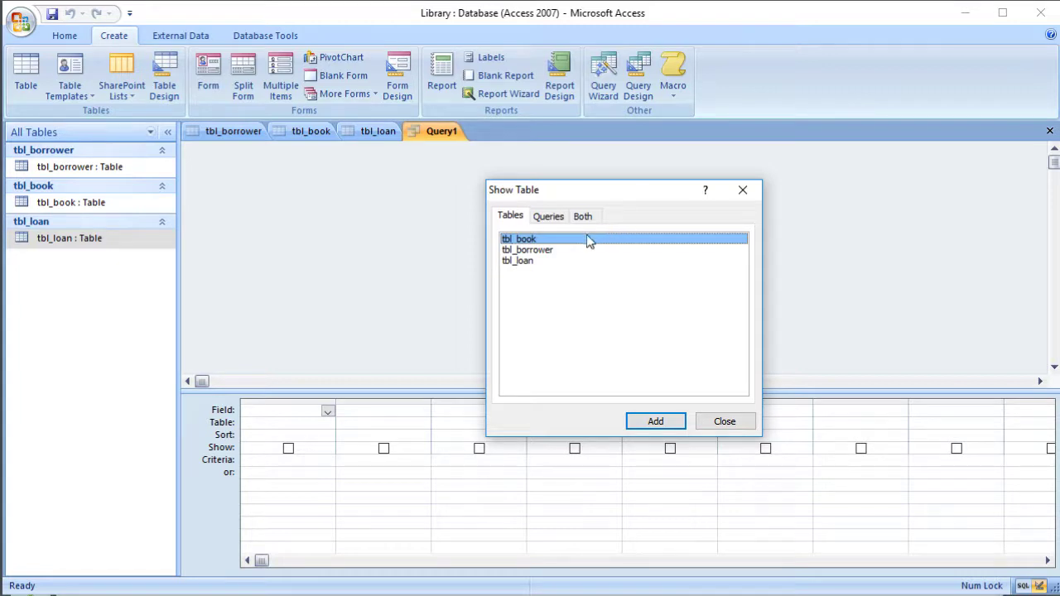
pyautogui.doubleClick(564, 242)
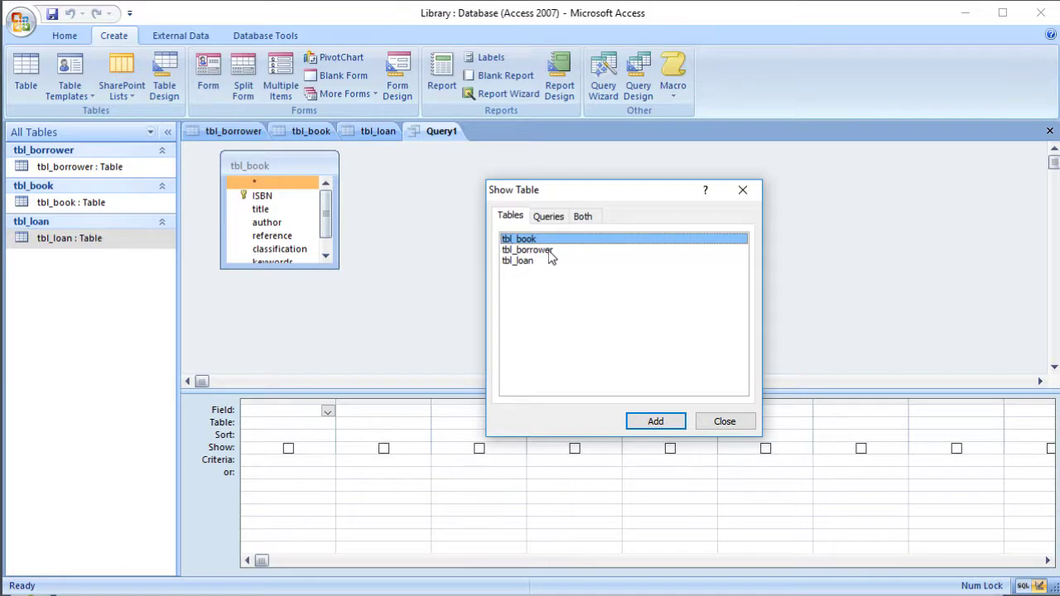
pyautogui.doubleClick(530, 249)
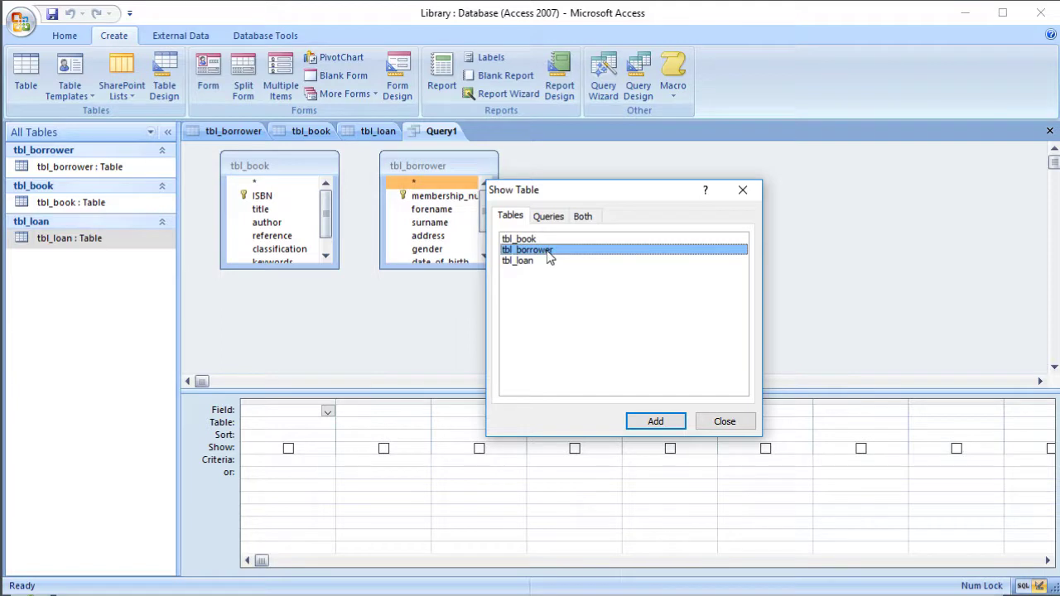
pyautogui.doubleClick(522, 261)
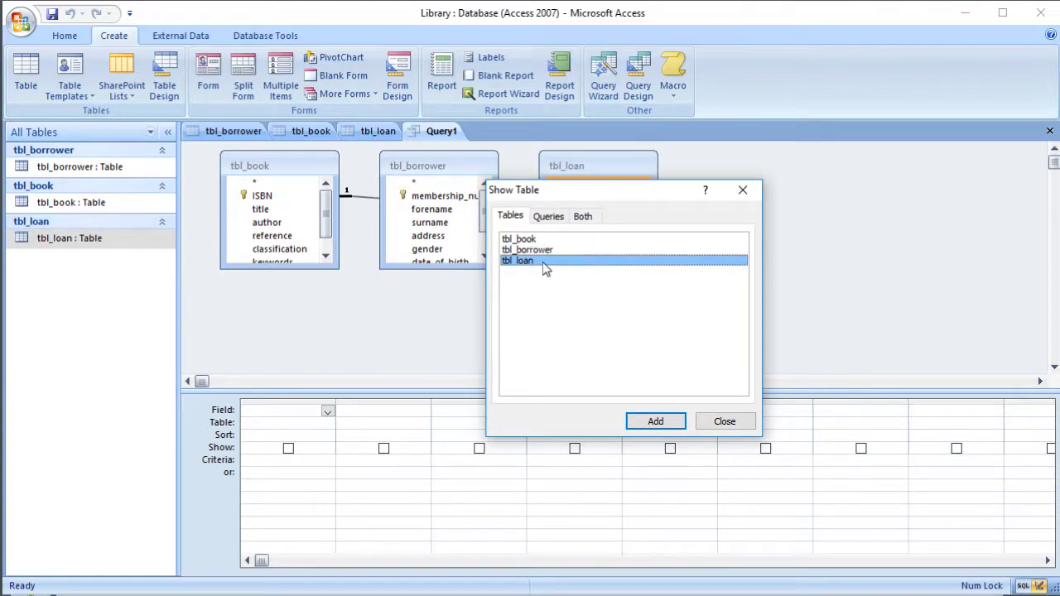
pyautogui.click(743, 191)
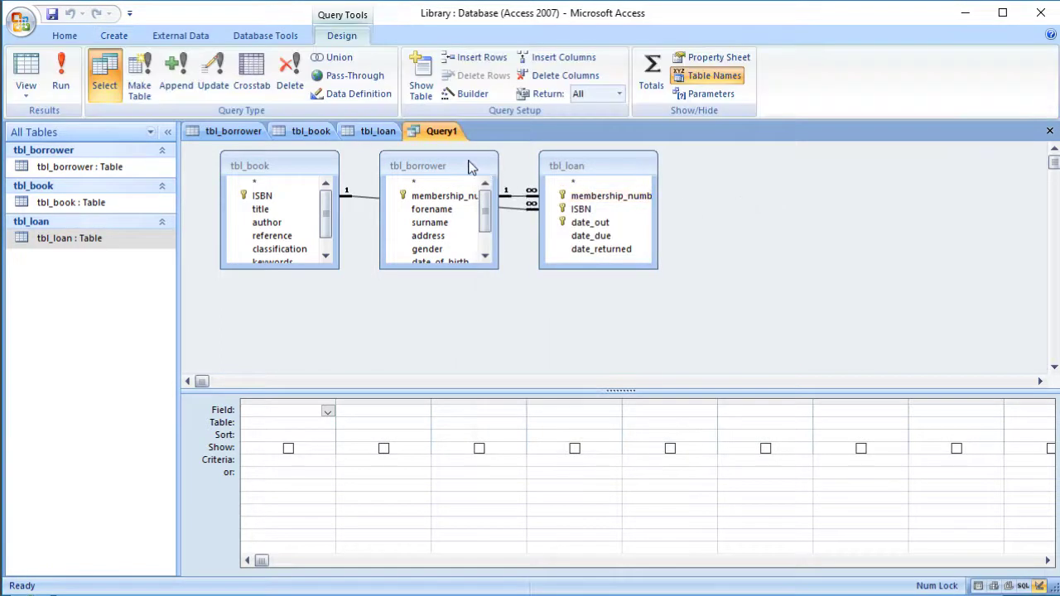
# Place tbl_loan between tbl_book and tbl_borrower and enlarge all three field lists.
pyautogui.moveTo(468, 168); pyautogui.dragTo(710, 237)
pyautogui.moveTo(623, 165); pyautogui.dragTo(504, 180)
pyautogui.moveTo(667, 234); pyautogui.dragTo(666, 191)
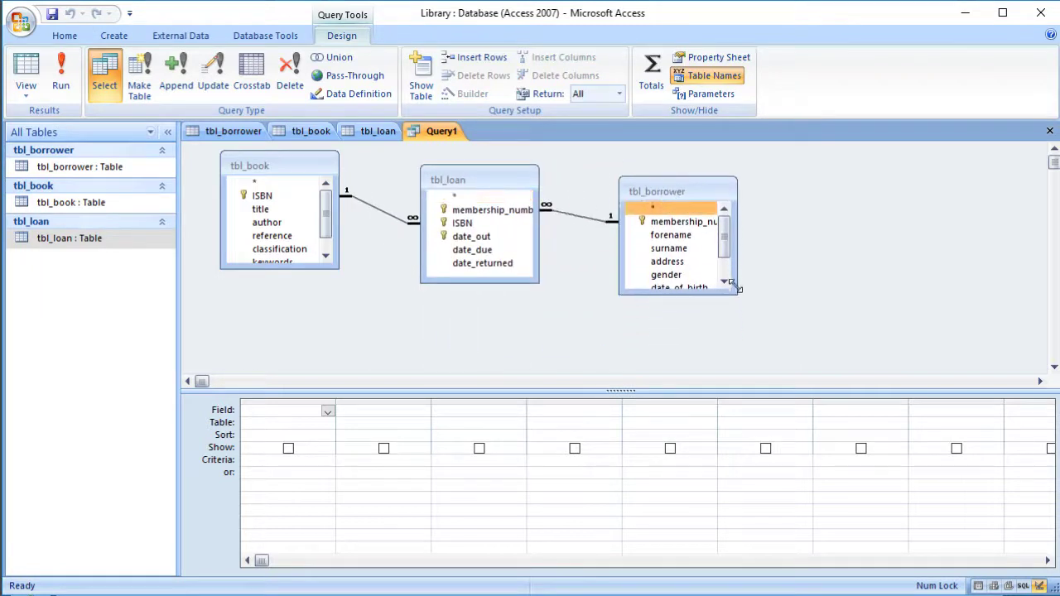
pyautogui.moveTo(737, 296); pyautogui.dragTo(766, 342)
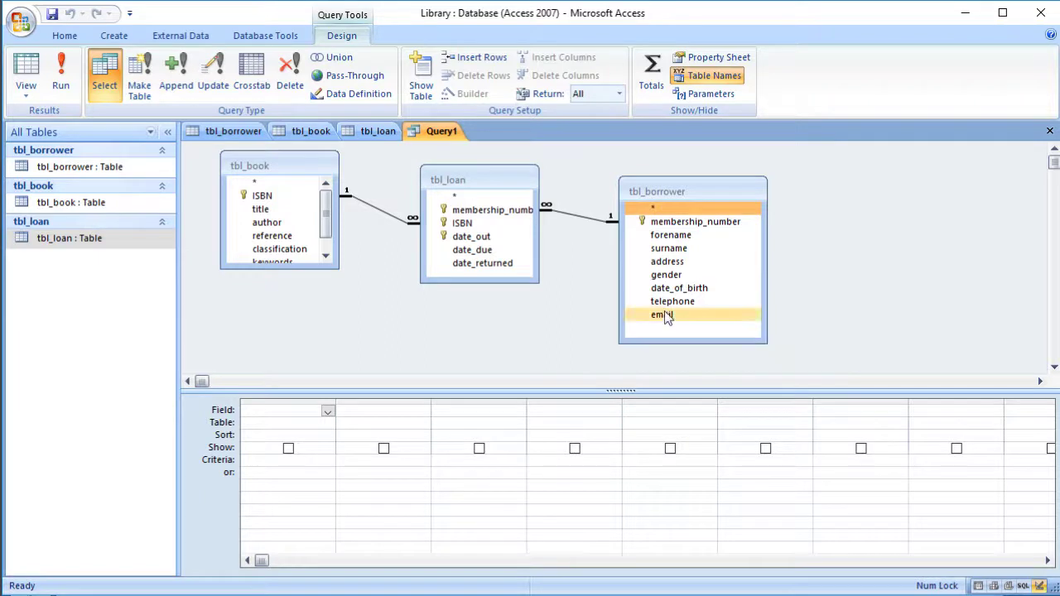
pyautogui.moveTo(540, 284); pyautogui.dragTo(565, 298)
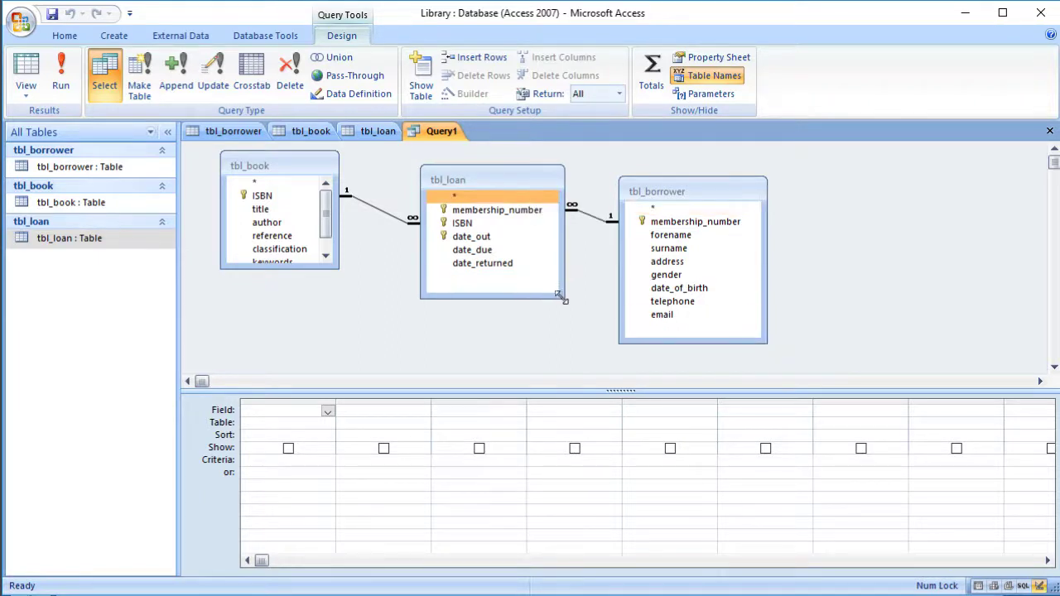
pyautogui.moveTo(339, 268); pyautogui.dragTo(351, 305)
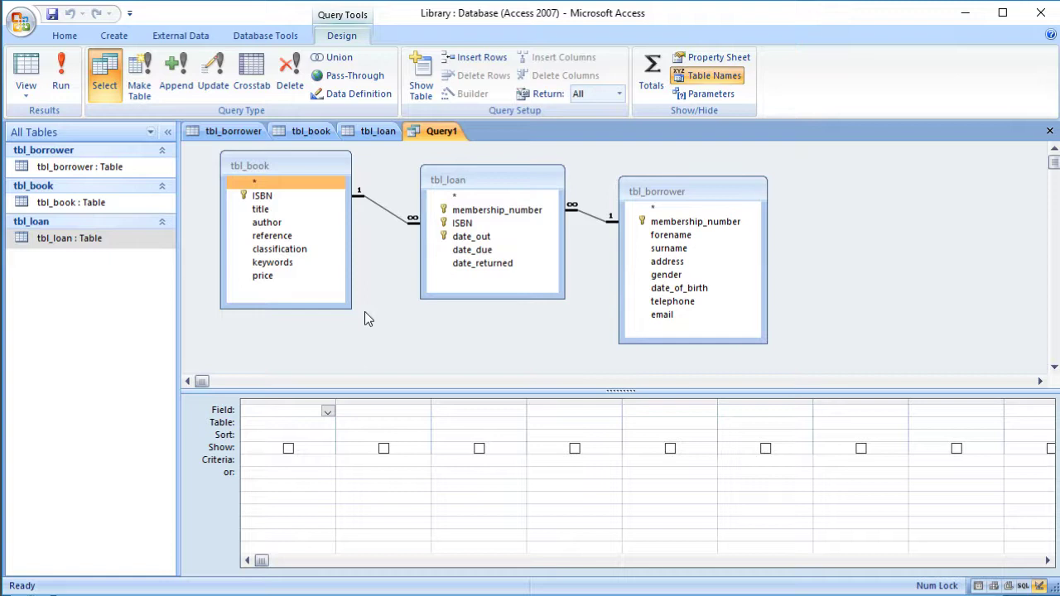
# Add title and author, forename and surname, and date_returned to the query grid.
pyautogui.doubleClick(286, 209)
pyautogui.doubleClick(282, 222)
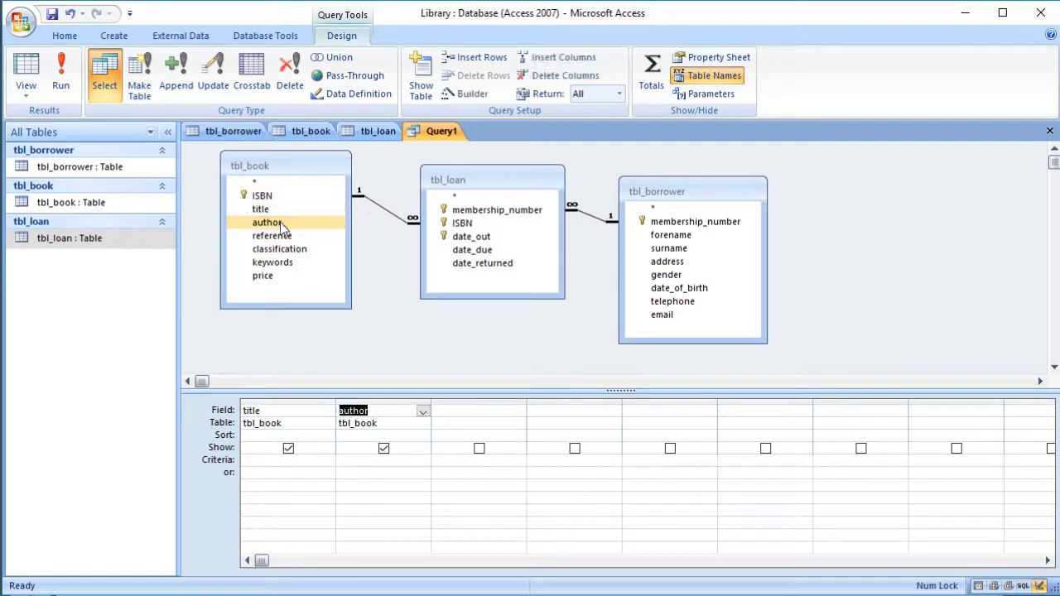
pyautogui.click(471, 237)
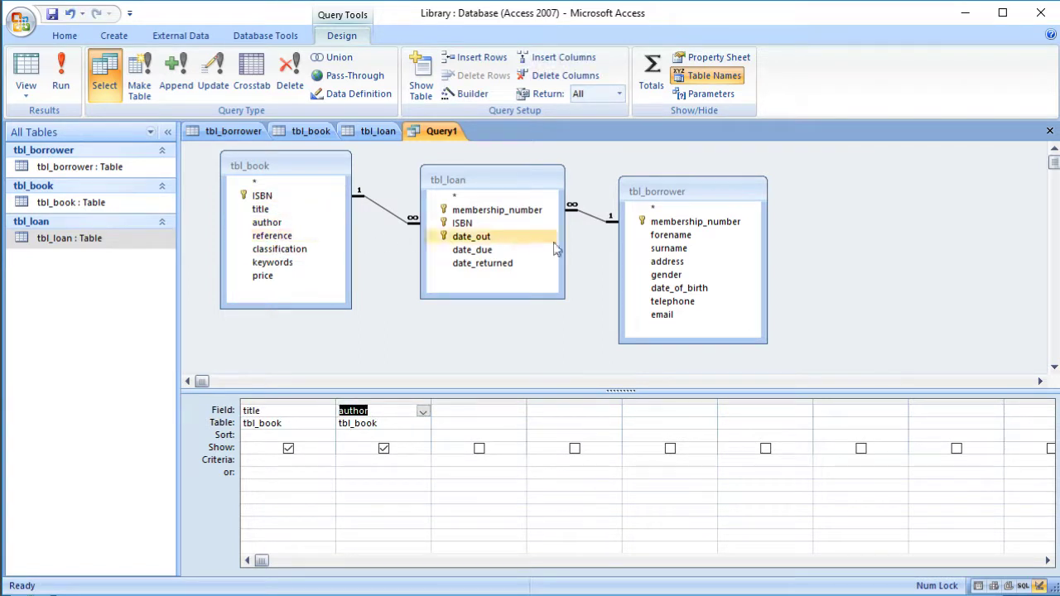
pyautogui.click(675, 237)
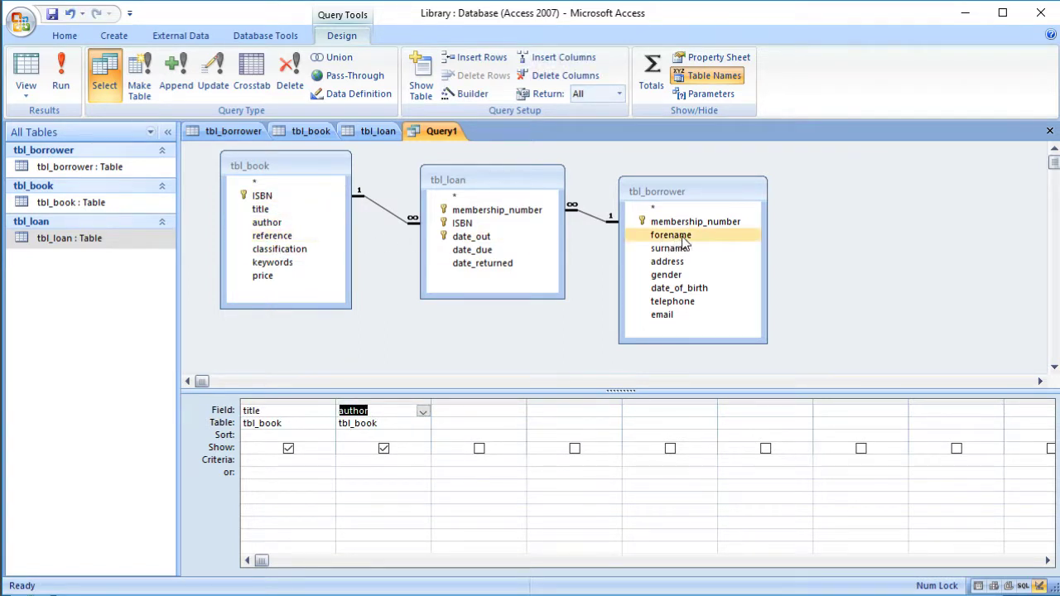
pyautogui.doubleClick(684, 239)
pyautogui.click(683, 251)
pyautogui.doubleClick(682, 250)
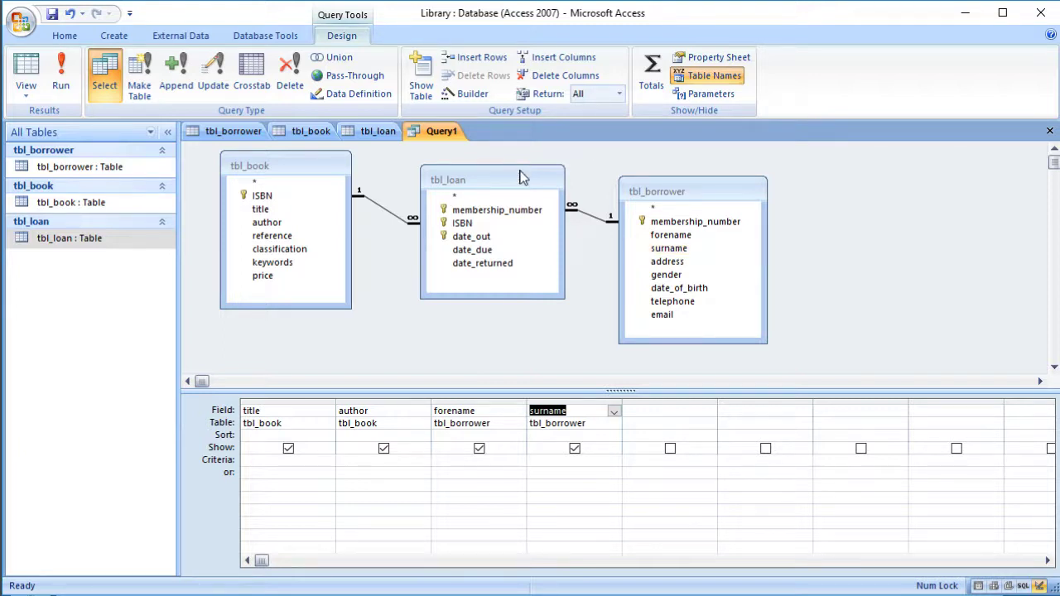
pyautogui.doubleClick(509, 265)
pyautogui.click(663, 464)
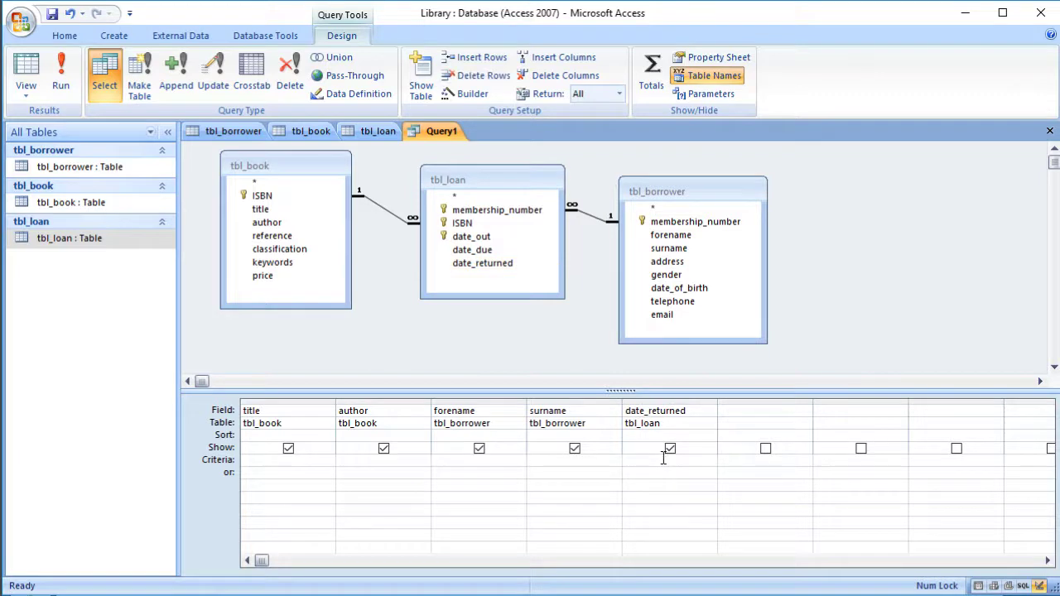
# Give date_returned the Is Null criterion, hide its column, and view tbl_loan.
pyautogui.write('null')
pyautogui.click(639, 473)
pyautogui.click(670, 449)
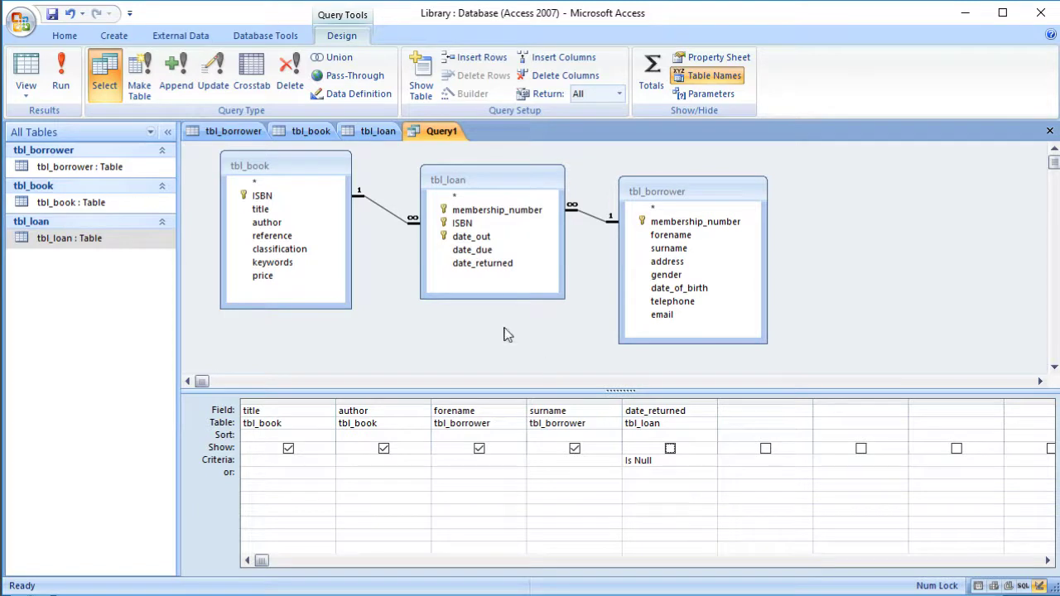
pyautogui.click(376, 132)
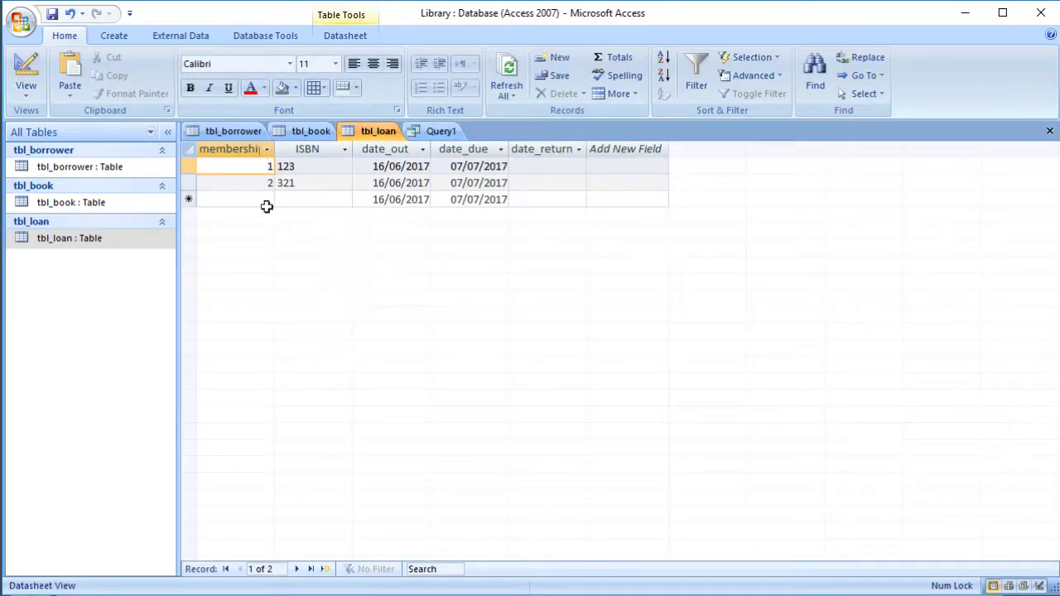
# Check both loans' ISBNs and empty return dates, then run Query1 in Datasheet View.
pyautogui.click(260, 183)
pyautogui.click(321, 167)
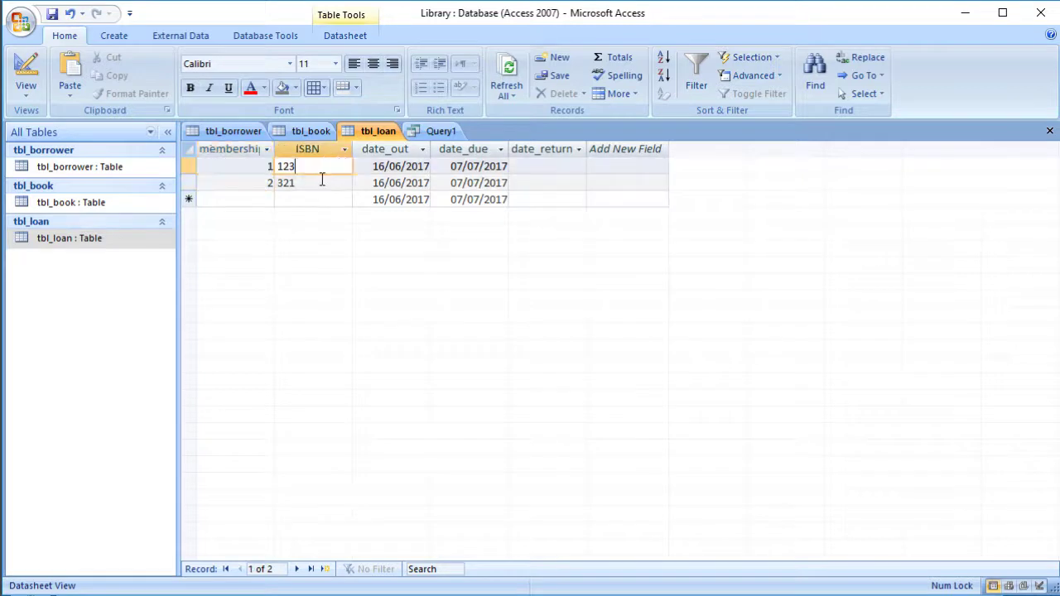
pyautogui.click(322, 181)
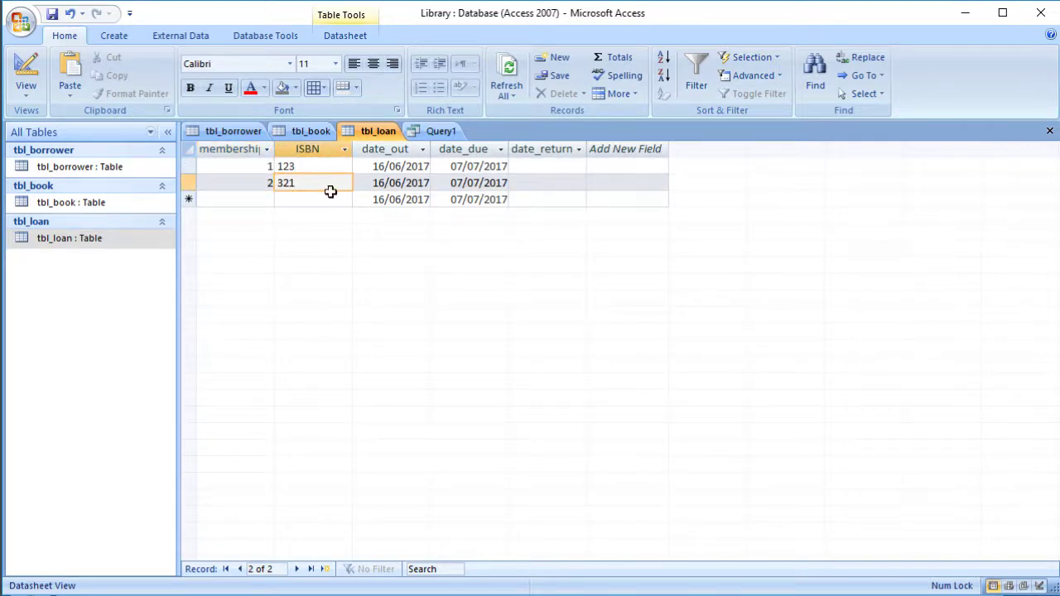
pyautogui.click(530, 167)
pyautogui.click(530, 184)
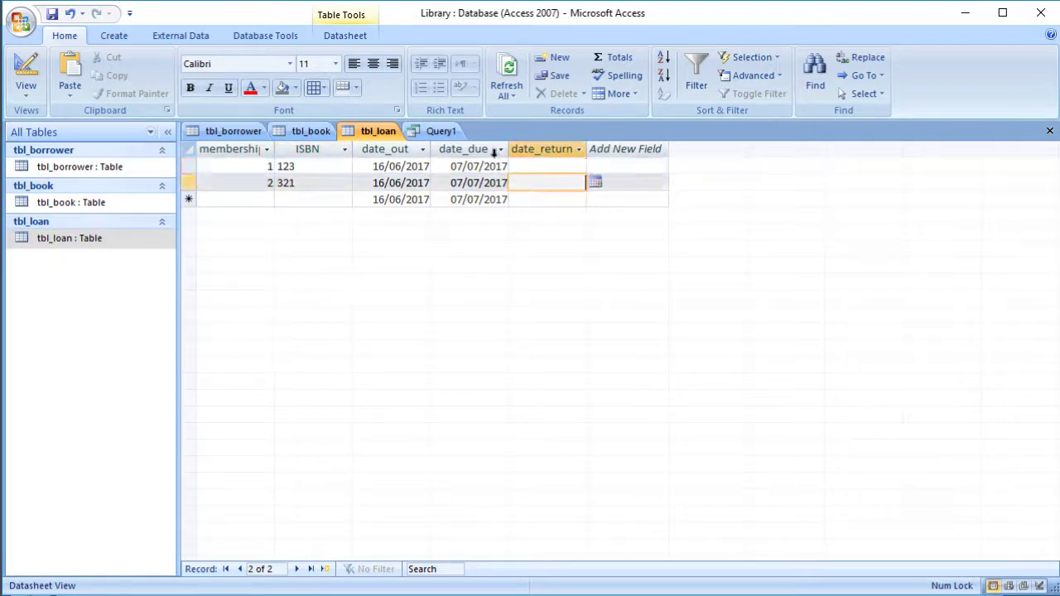
pyautogui.click(441, 130)
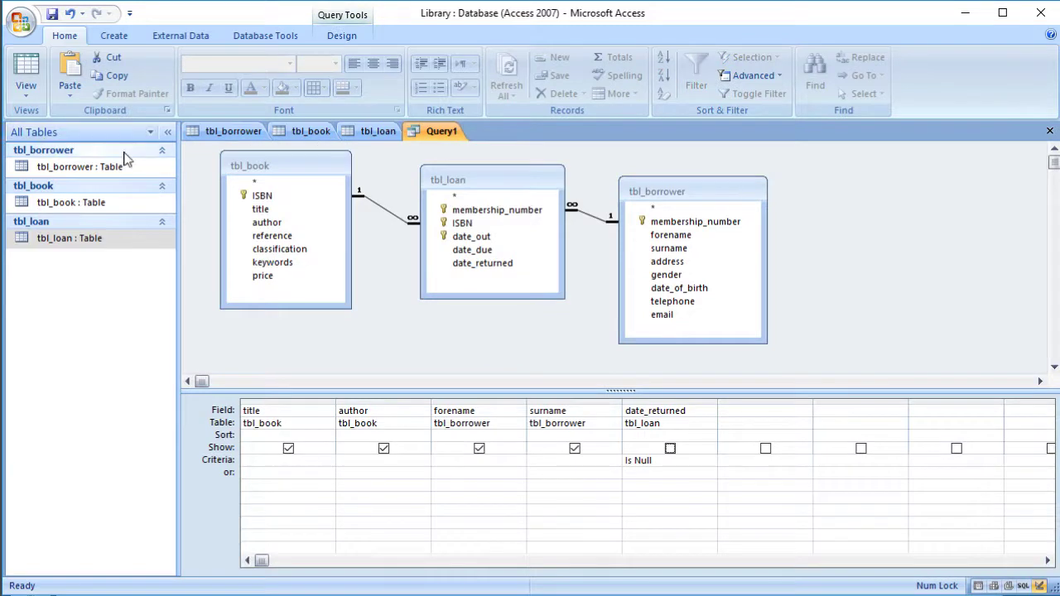
pyautogui.click(20, 72)
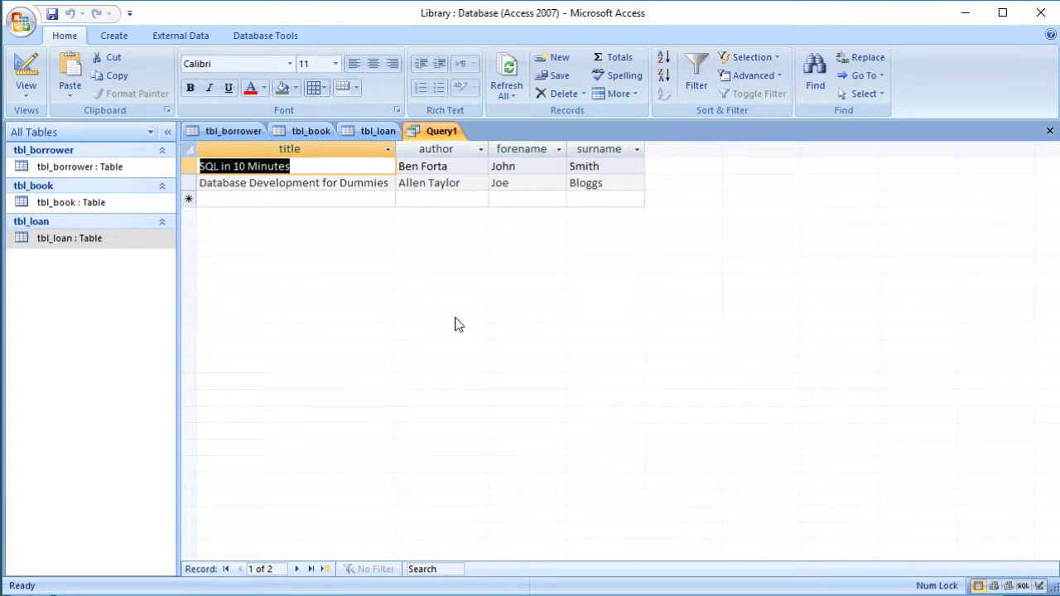
# Look through the tbl_loan, tbl_borrower and tbl_book datasheets.
pyautogui.click(368, 133)
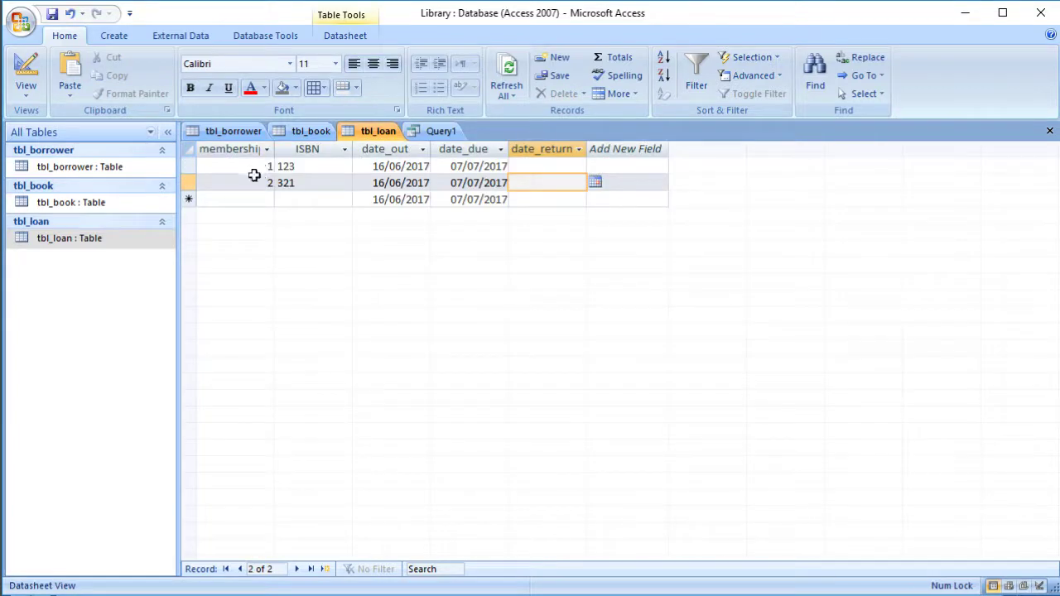
pyautogui.click(240, 131)
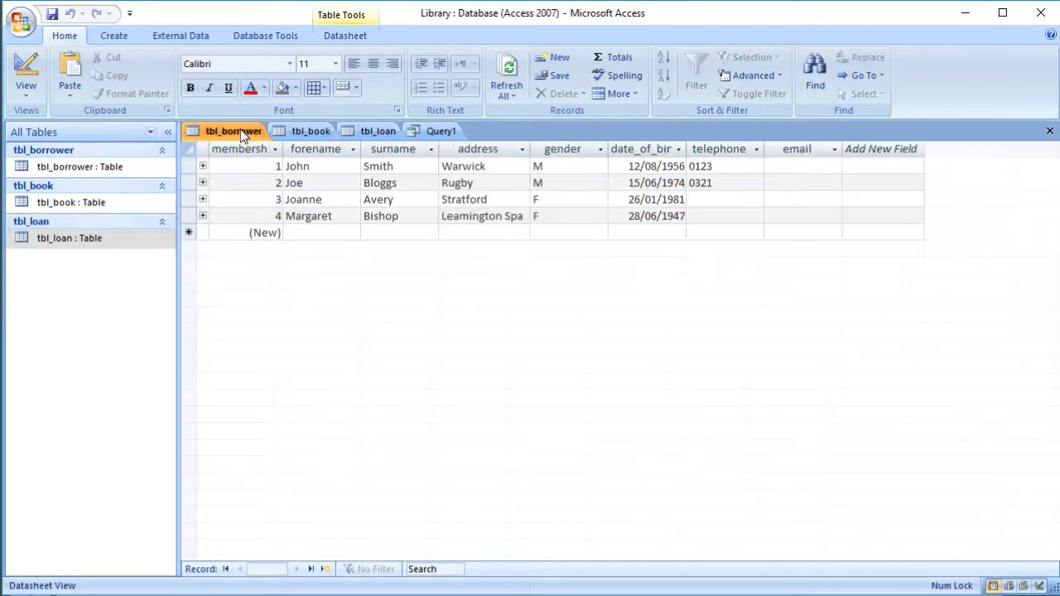
pyautogui.click(315, 133)
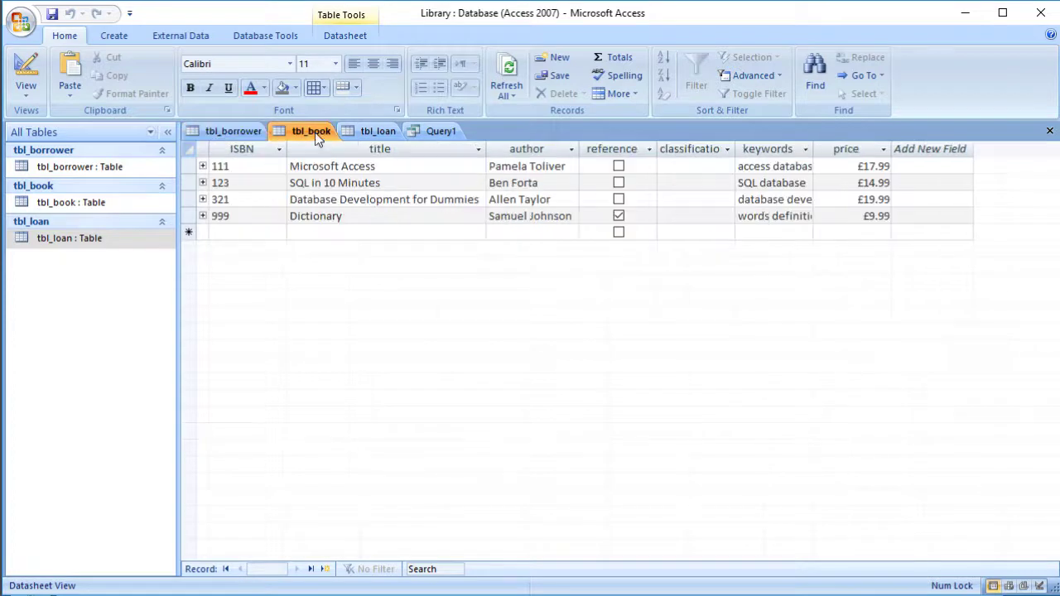
pyautogui.click(380, 135)
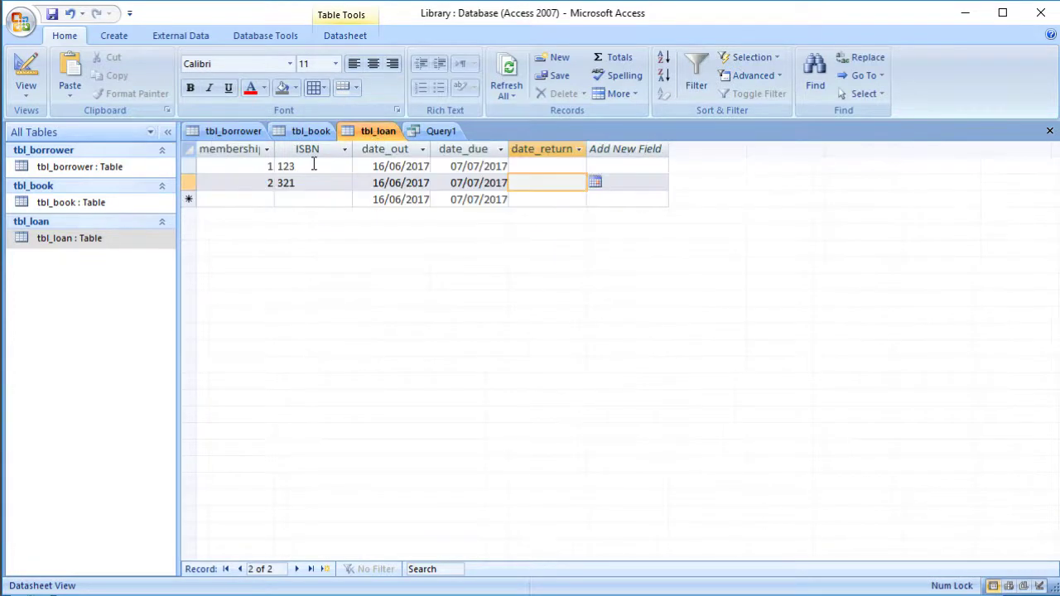
pyautogui.click(304, 134)
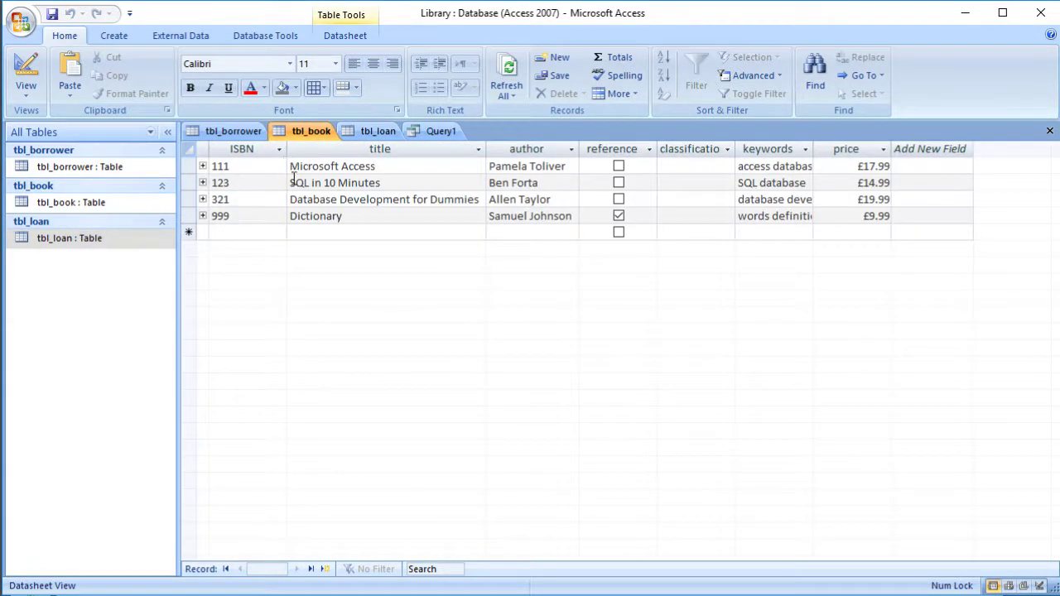
# View Query1's results and design, then go to the first loan's return date in tbl_loan.
pyautogui.click(434, 134)
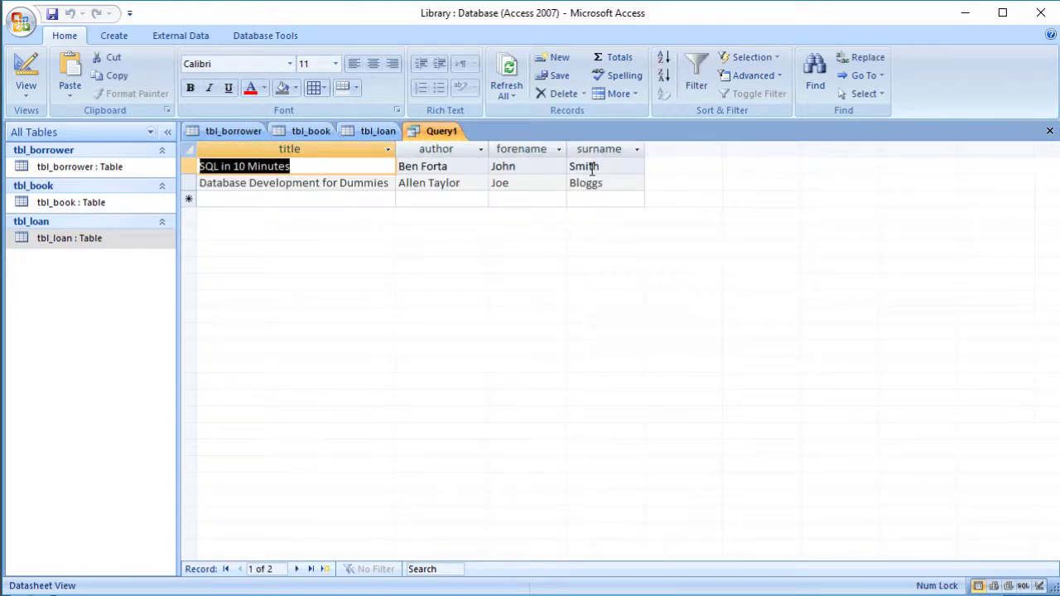
pyautogui.click(27, 66)
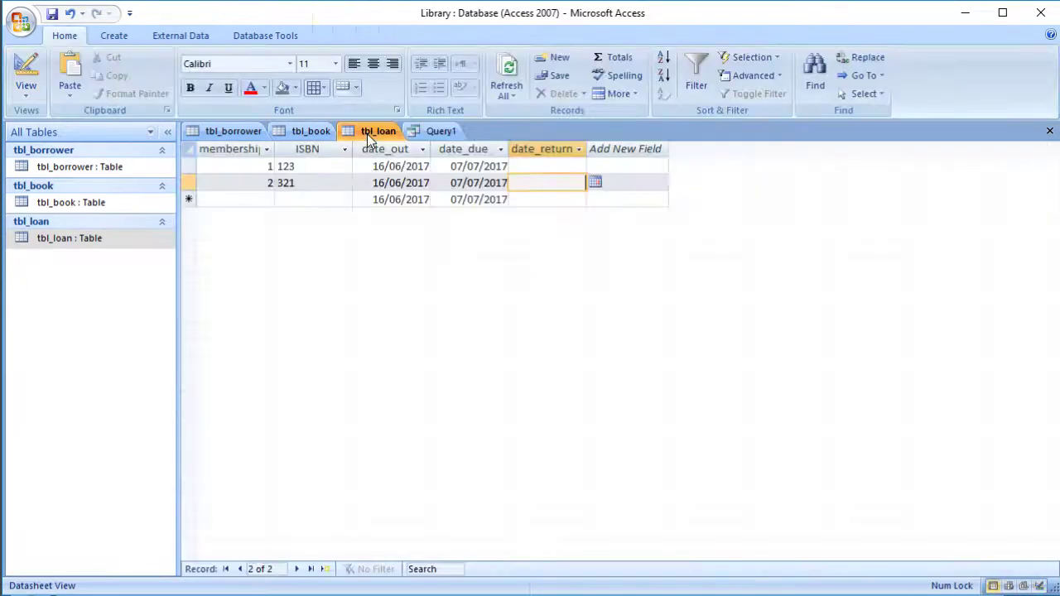
pyautogui.click(367, 133)
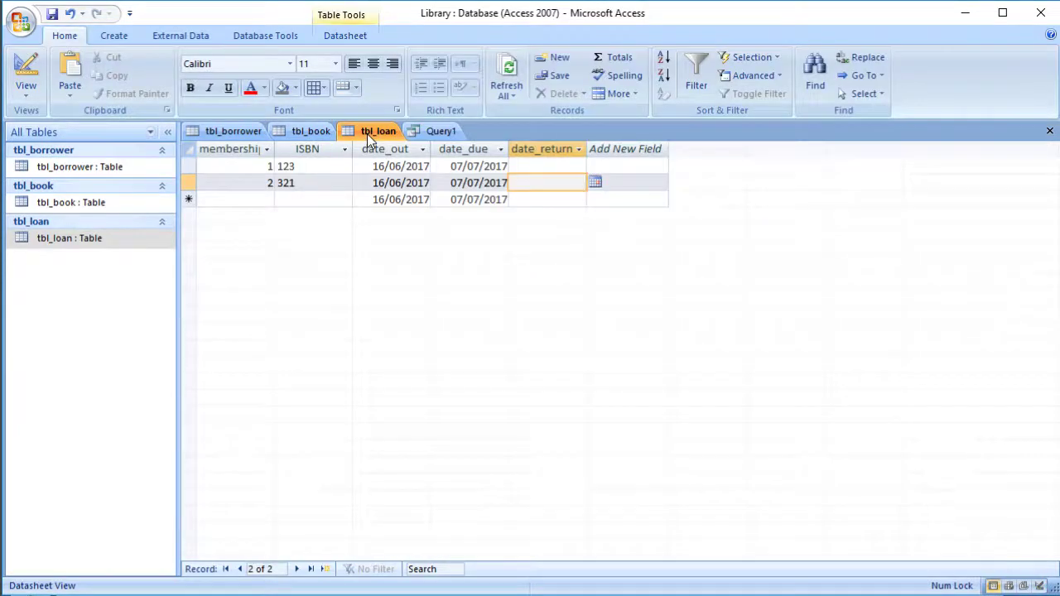
pyautogui.click(554, 167)
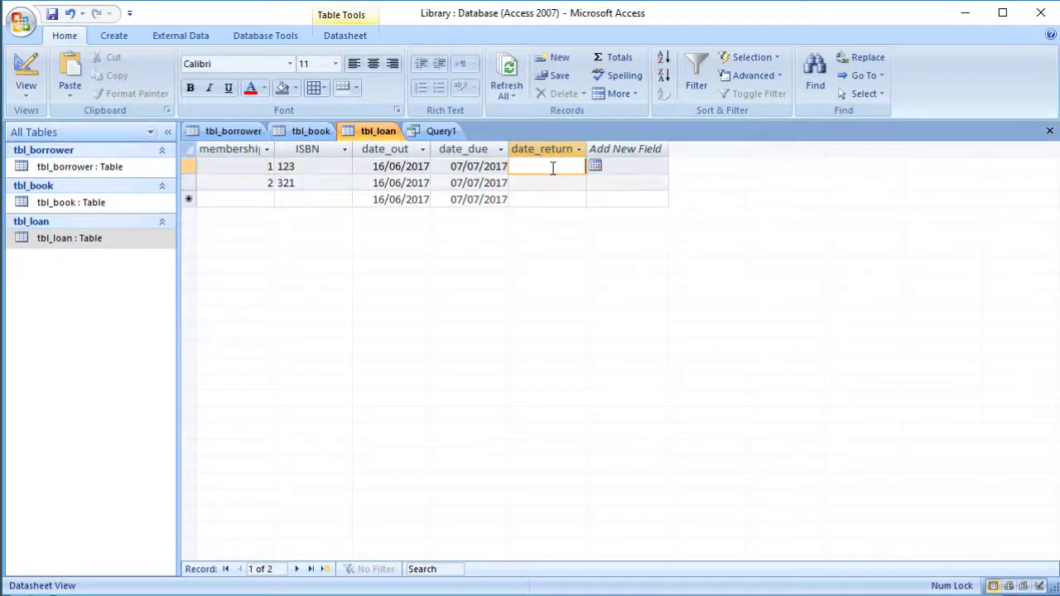
# Set the ISBN 123 loan's return date to 16/06/2017 with the date picker and commit it.
pyautogui.click(596, 167)
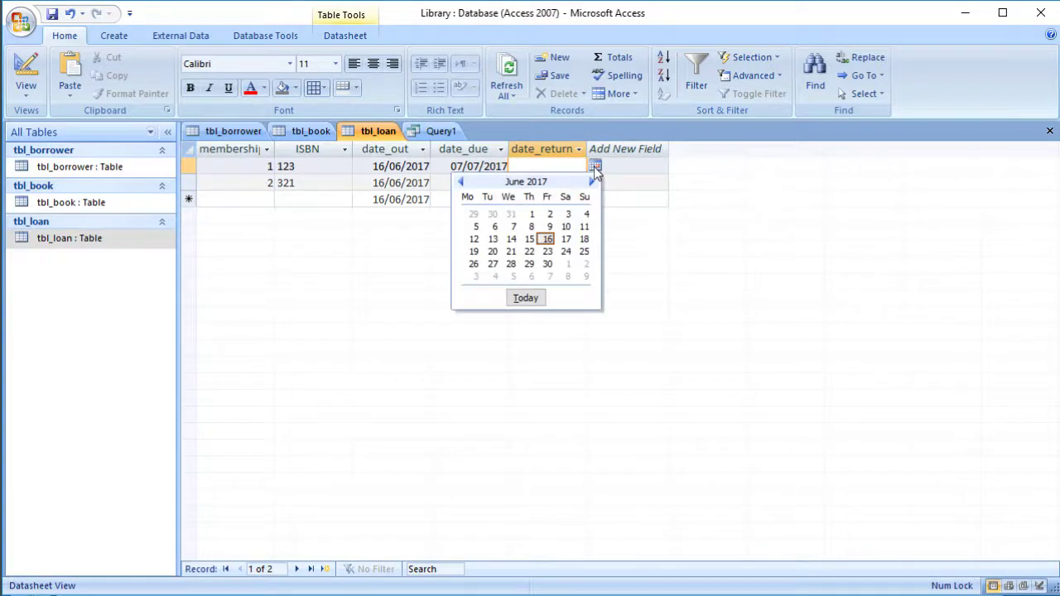
pyautogui.click(549, 238)
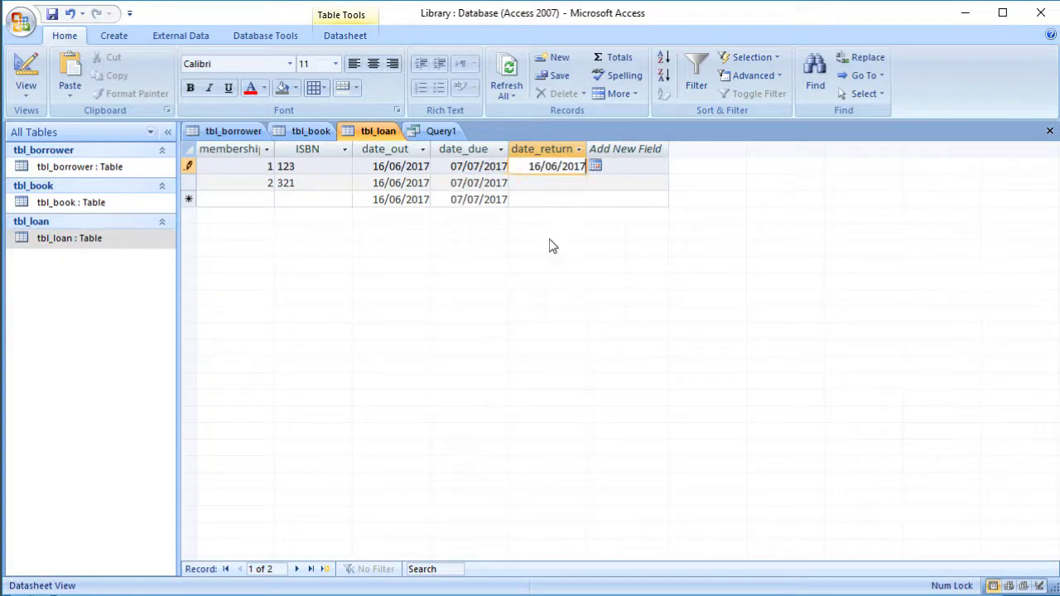
pyautogui.click(543, 182)
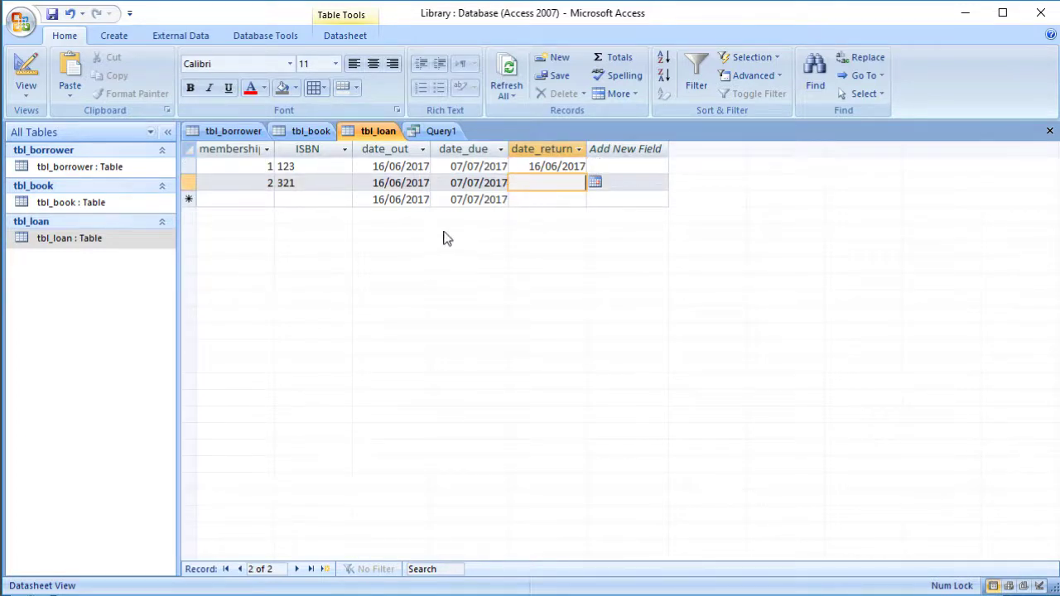
# Rerun Query1 to see only the Database Development for Dummies loan, then return to Design View.
pyautogui.click(442, 133)
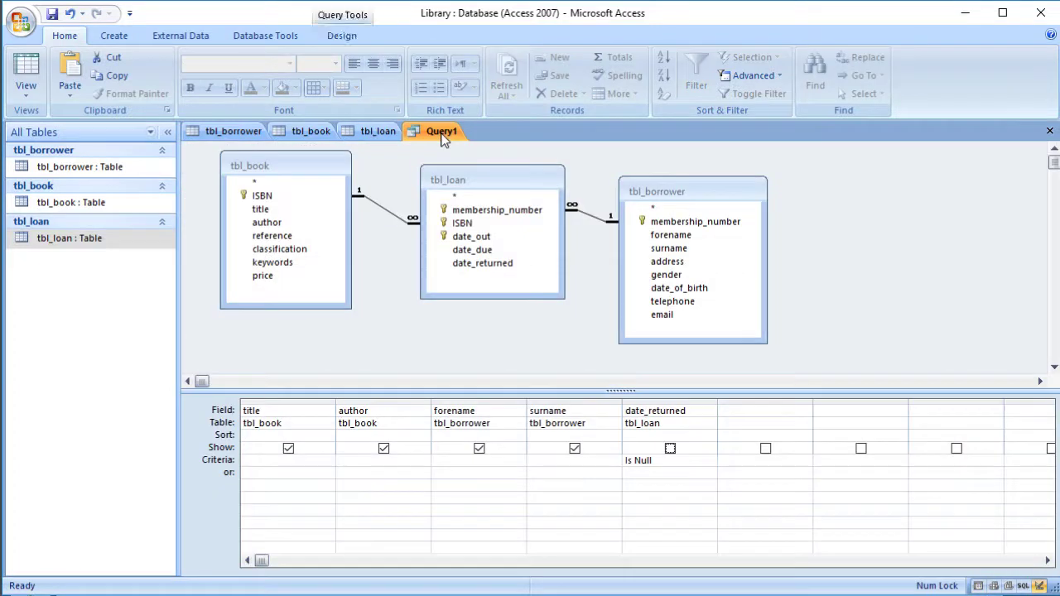
pyautogui.click(26, 68)
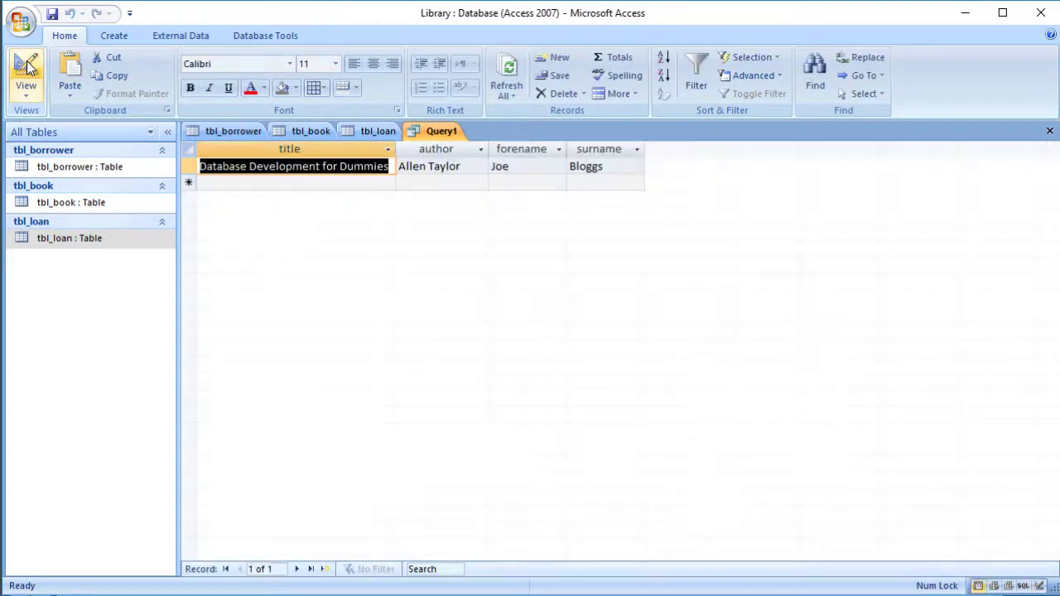
pyautogui.click(218, 181)
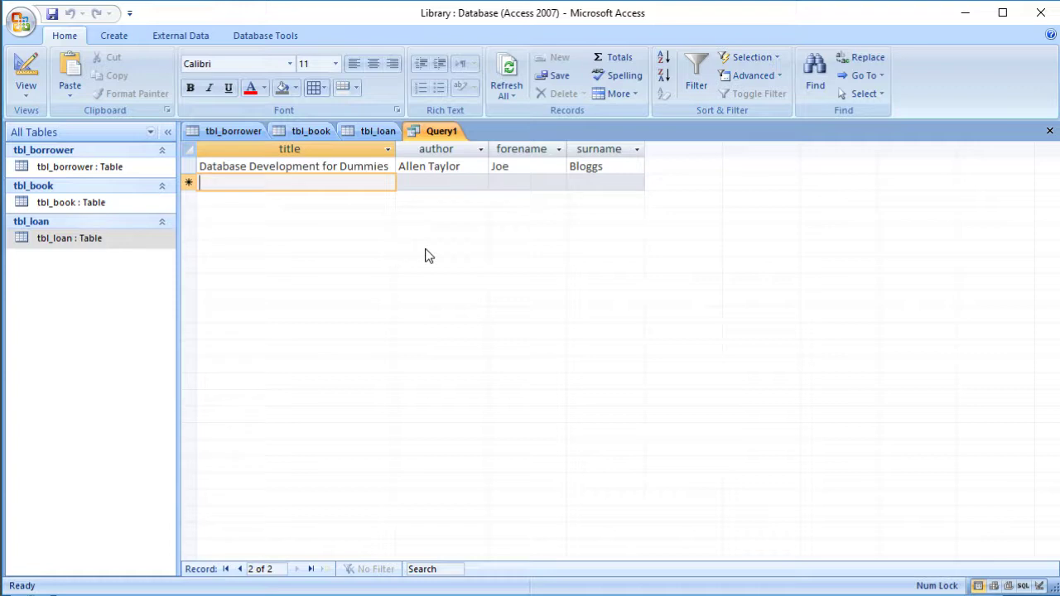
pyautogui.click(25, 77)
# Begin saving the query, then cancel the save for now.
pyautogui.click(282, 222)
pyautogui.click(513, 210)
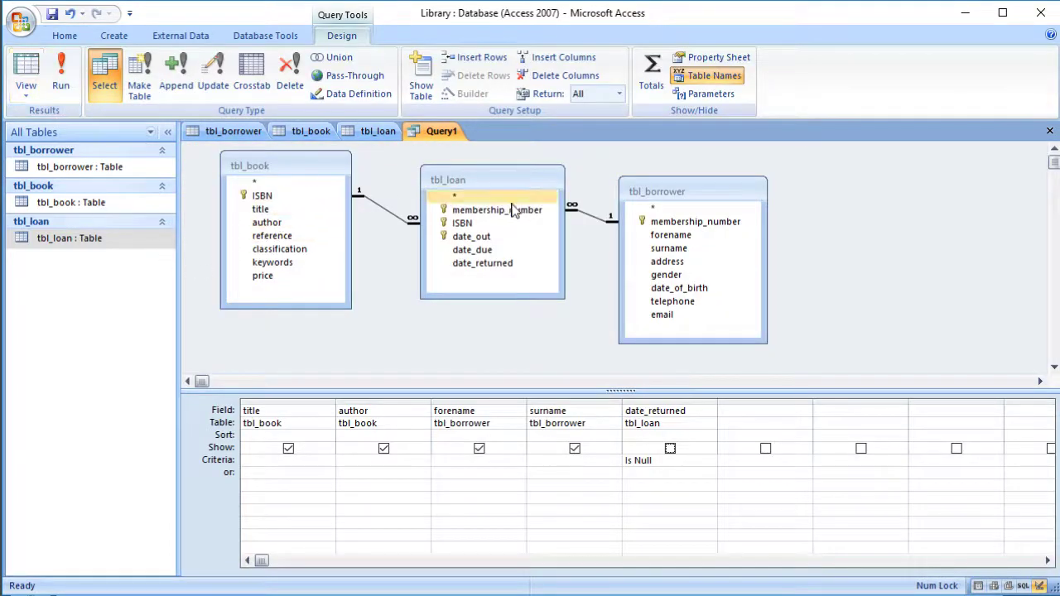
pyautogui.click(638, 235)
pyautogui.click(607, 229)
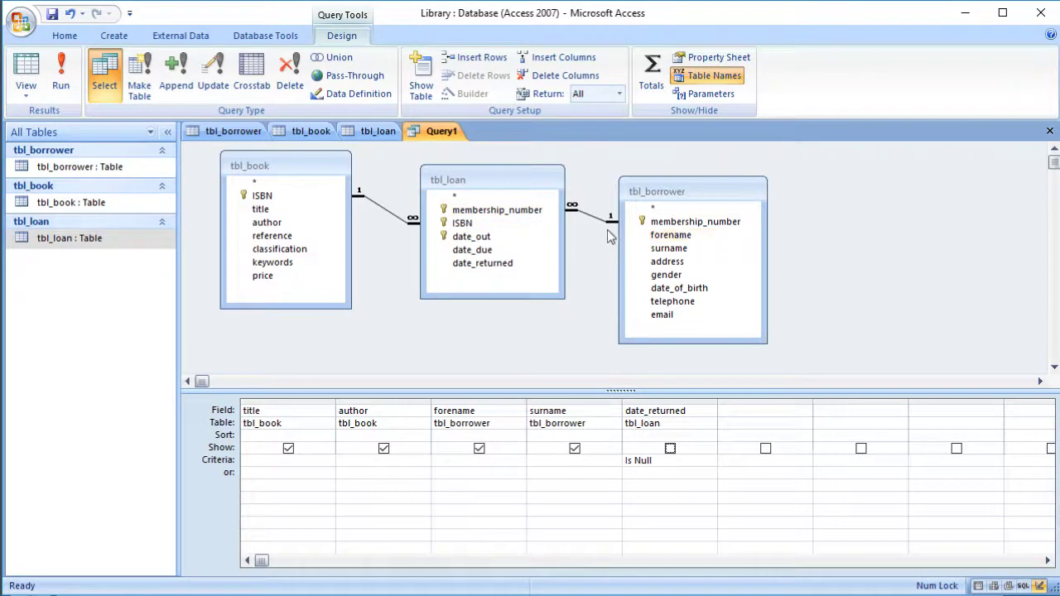
pyautogui.click(52, 16)
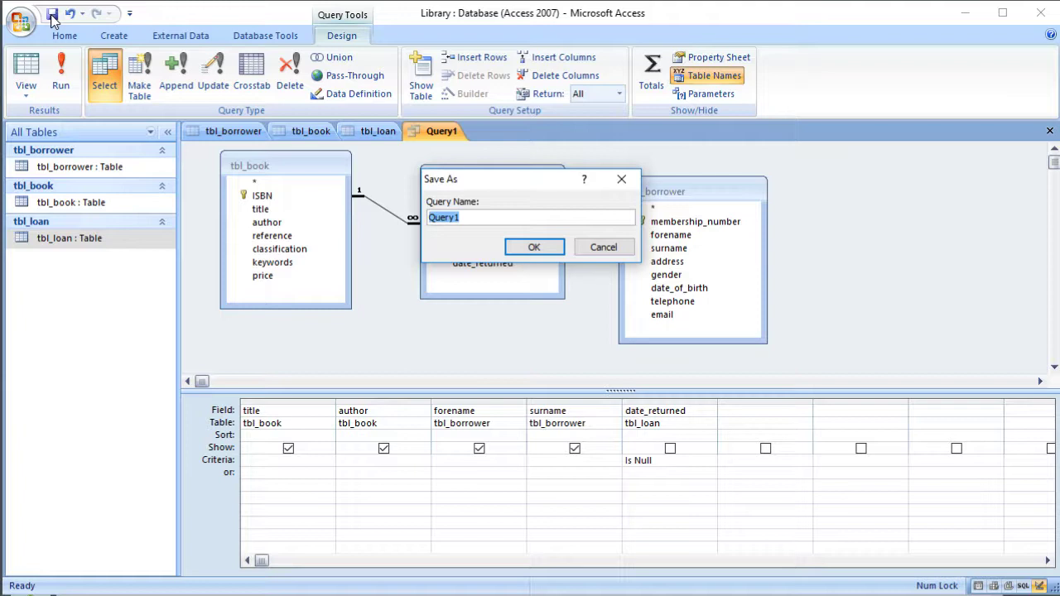
pyautogui.click(596, 251)
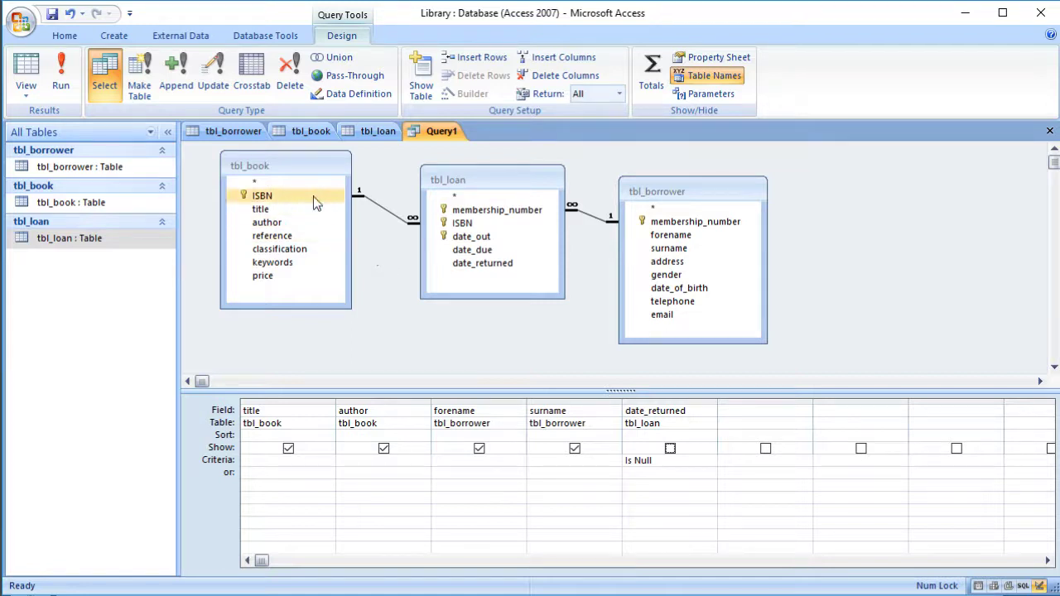
# Add tbl_book's ISBN as the first column and check the query results.
pyautogui.doubleClick(280, 196)
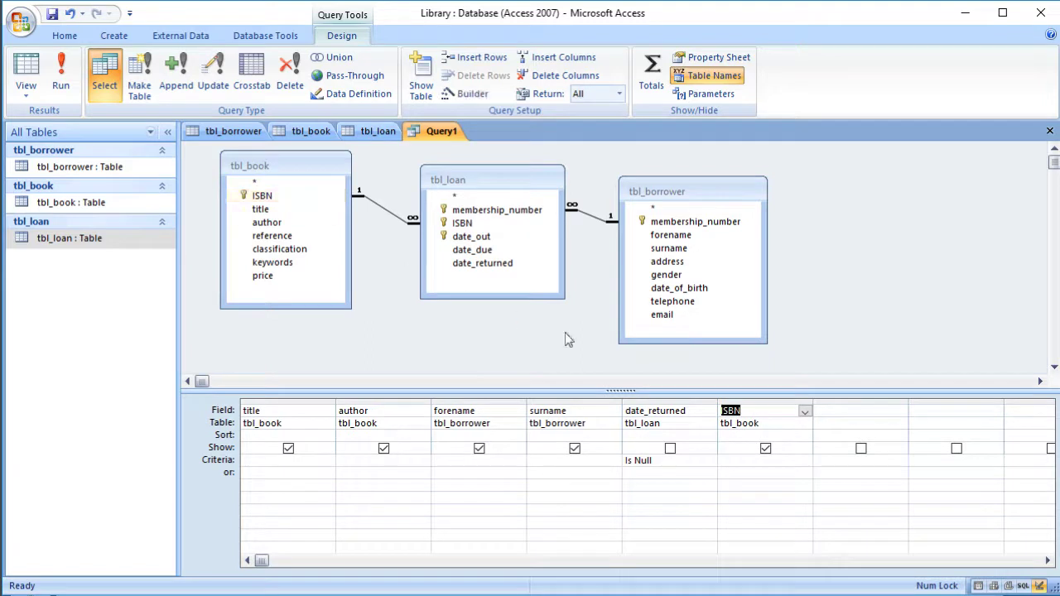
pyautogui.click(741, 403)
pyautogui.moveTo(743, 407); pyautogui.dragTo(249, 395)
pyautogui.click(60, 74)
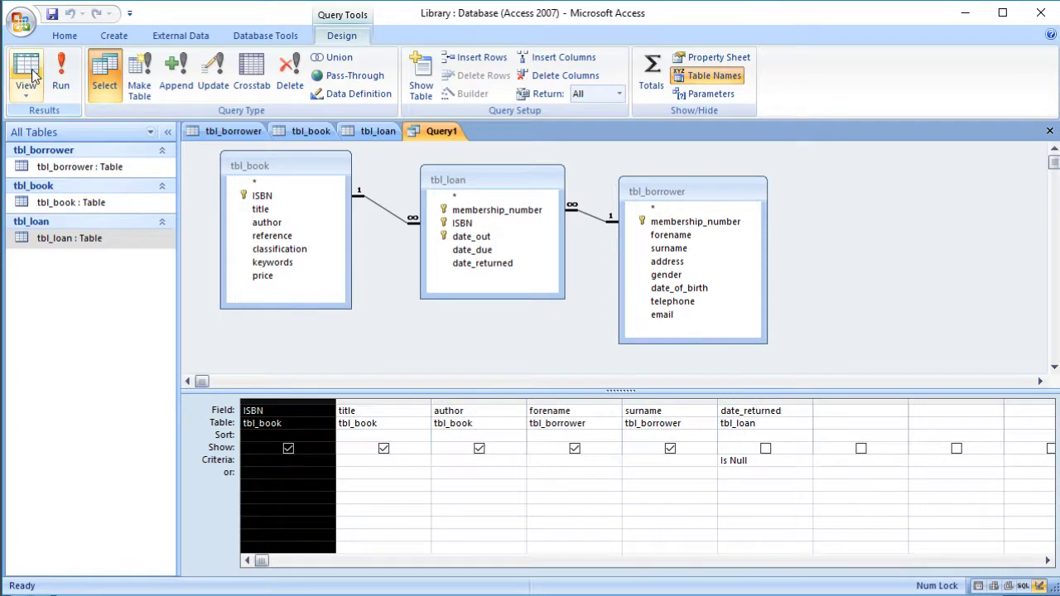
pyautogui.click(26, 74)
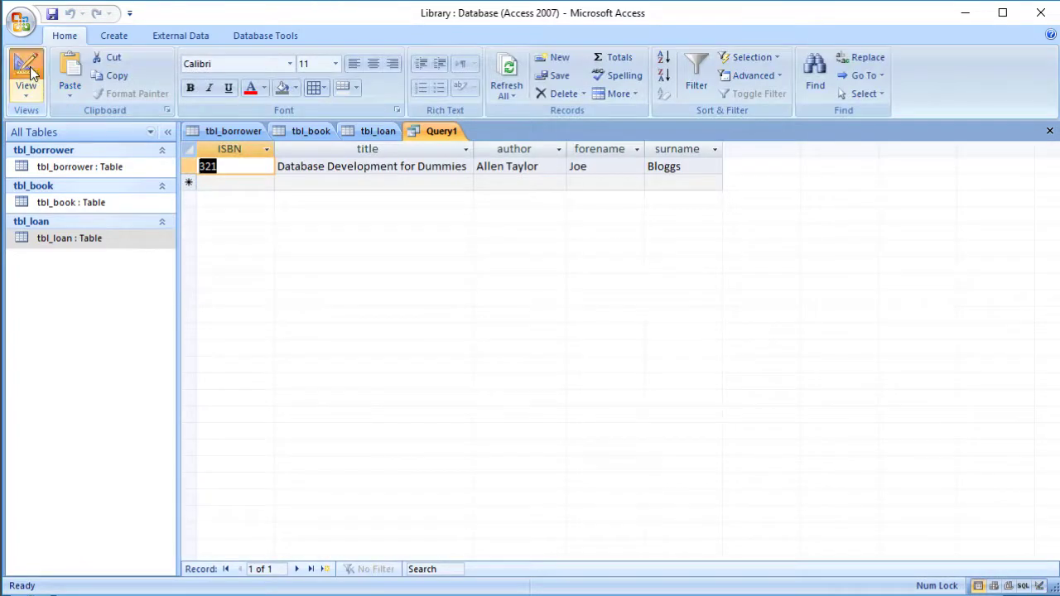
# Save the current query under the name qry_books_out, then close its tab.
pyautogui.click(51, 13)
pyautogui.write('qry')
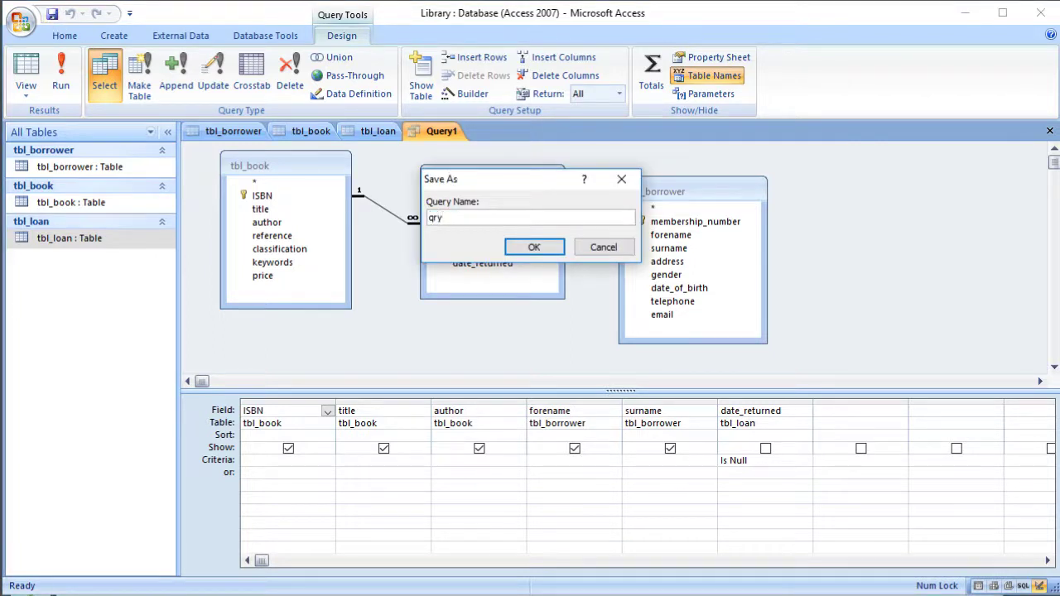
pyautogui.write('_books_out')
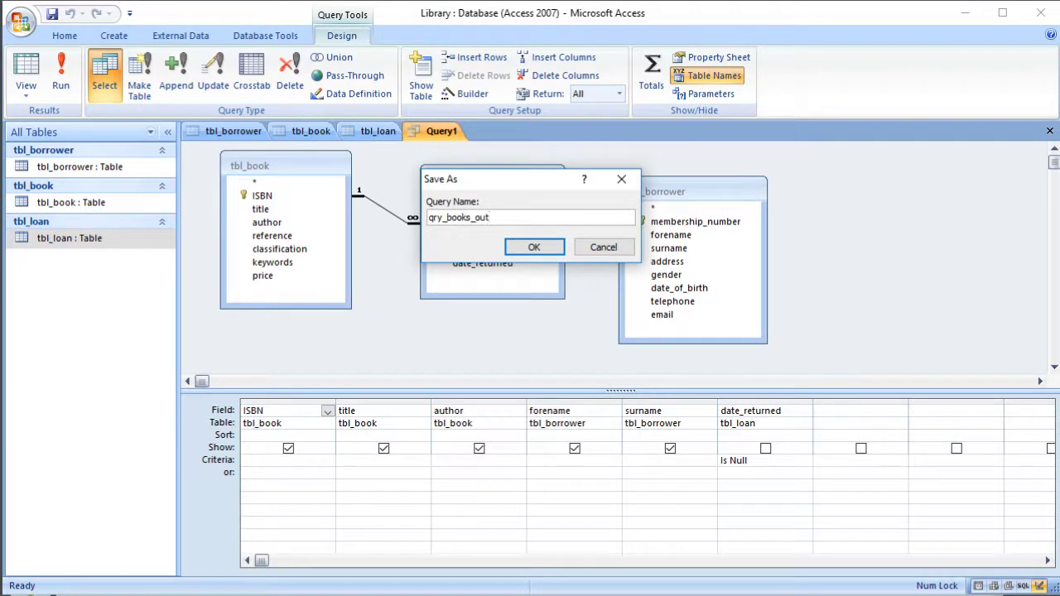
pyautogui.click(555, 249)
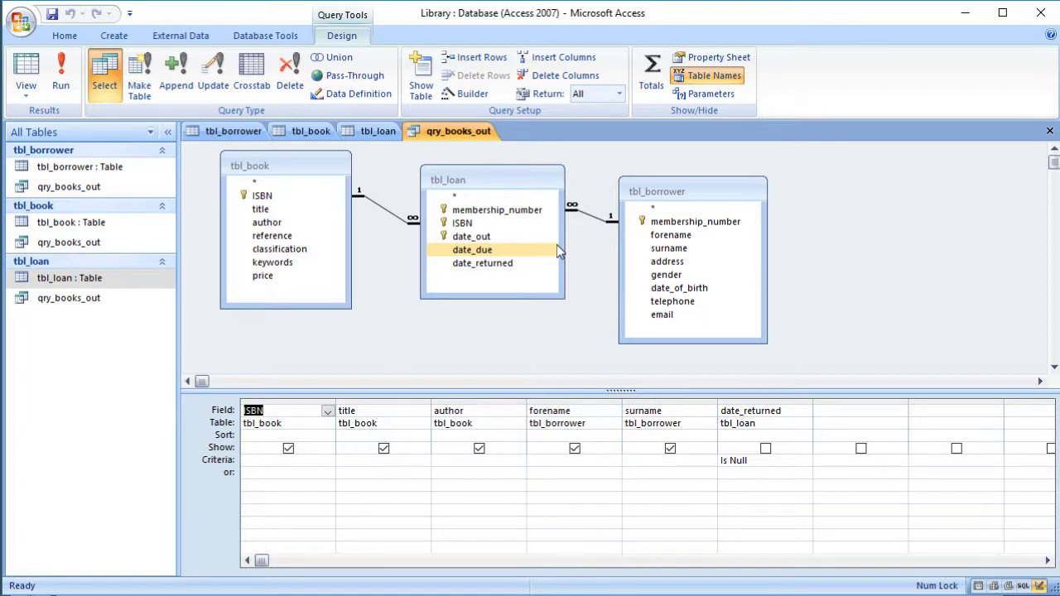
pyautogui.click(1050, 132)
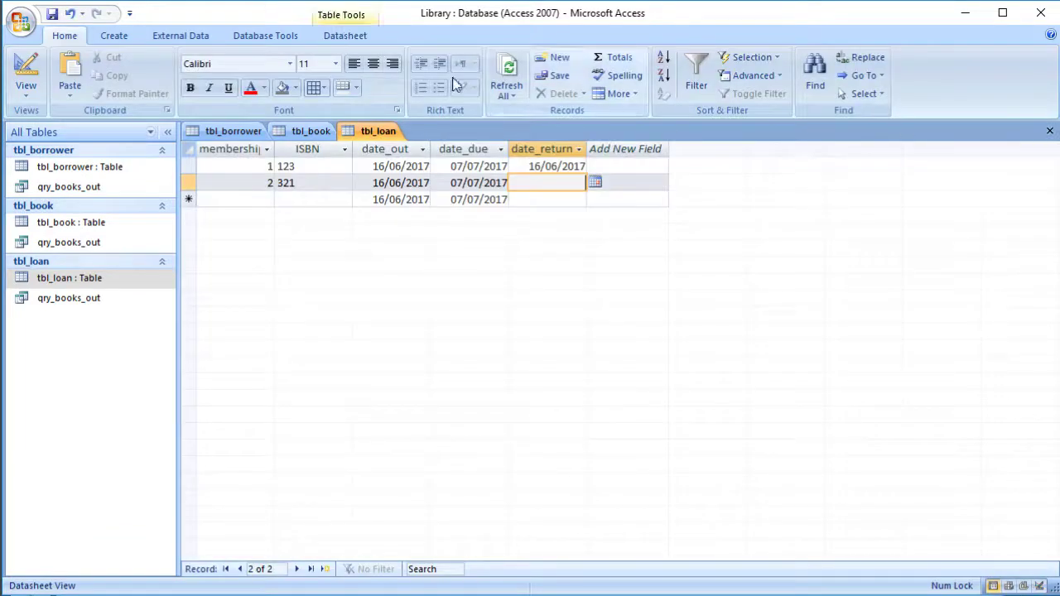
# Create a new query in Design View containing tbl_loan and tbl_book.
pyautogui.click(112, 35)
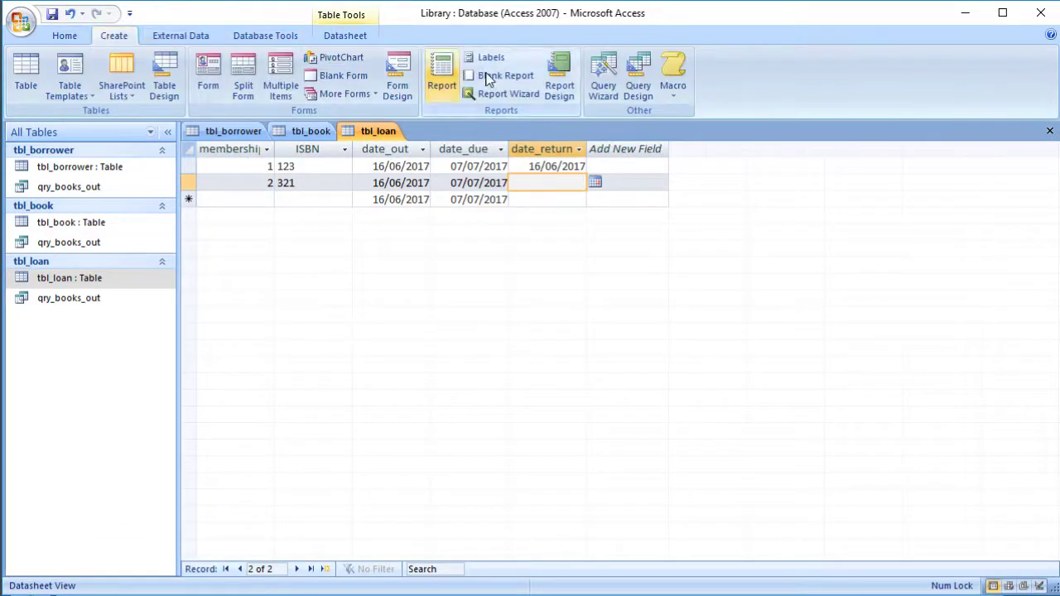
pyautogui.click(647, 86)
pyautogui.moveTo(521, 404); pyautogui.dragTo(575, 201)
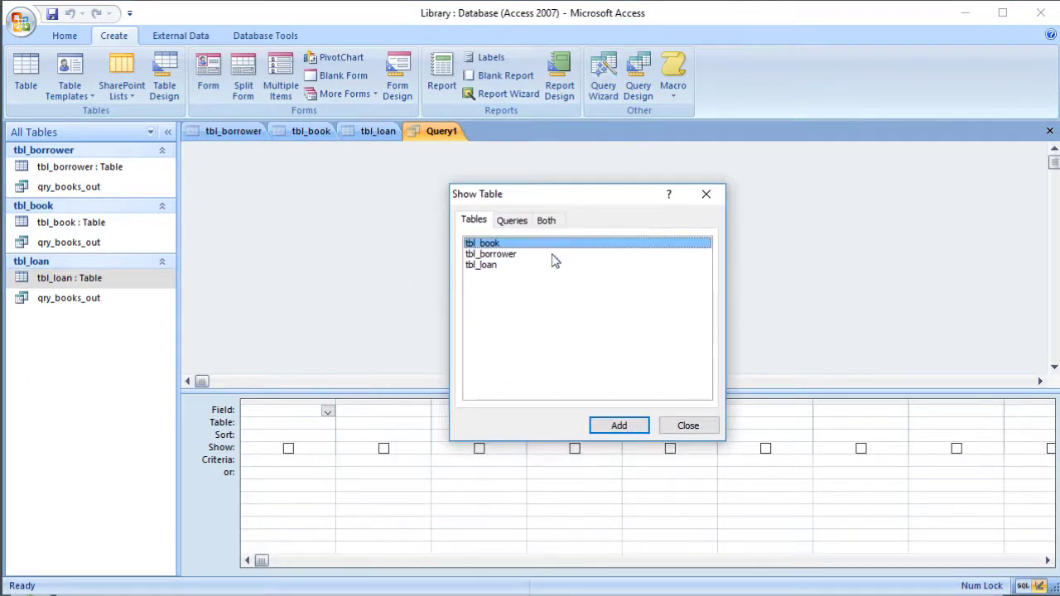
pyautogui.doubleClick(511, 267)
pyautogui.doubleClick(506, 244)
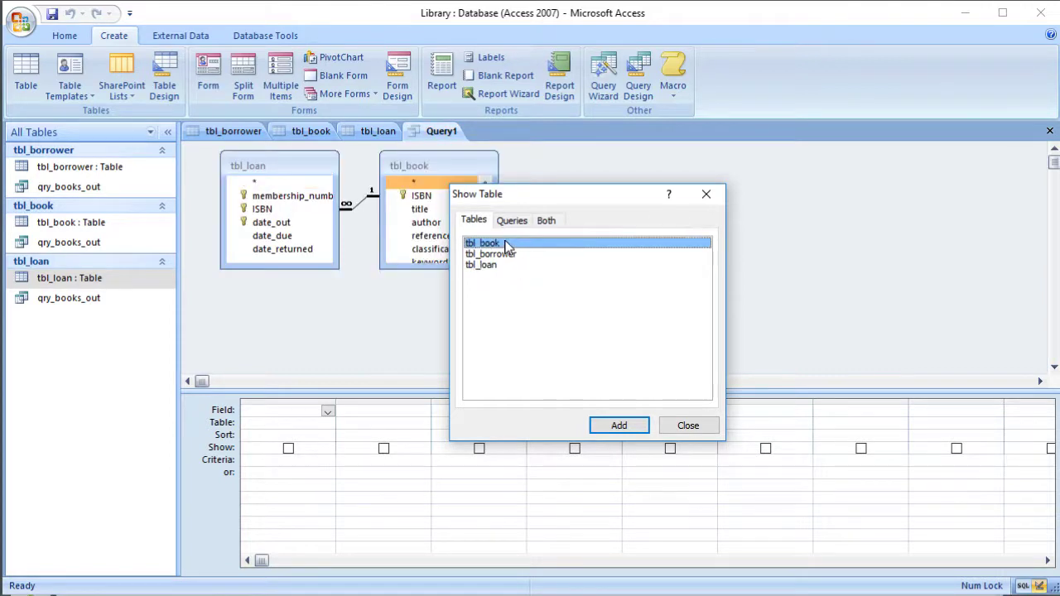
pyautogui.moveTo(546, 201); pyautogui.dragTo(677, 209)
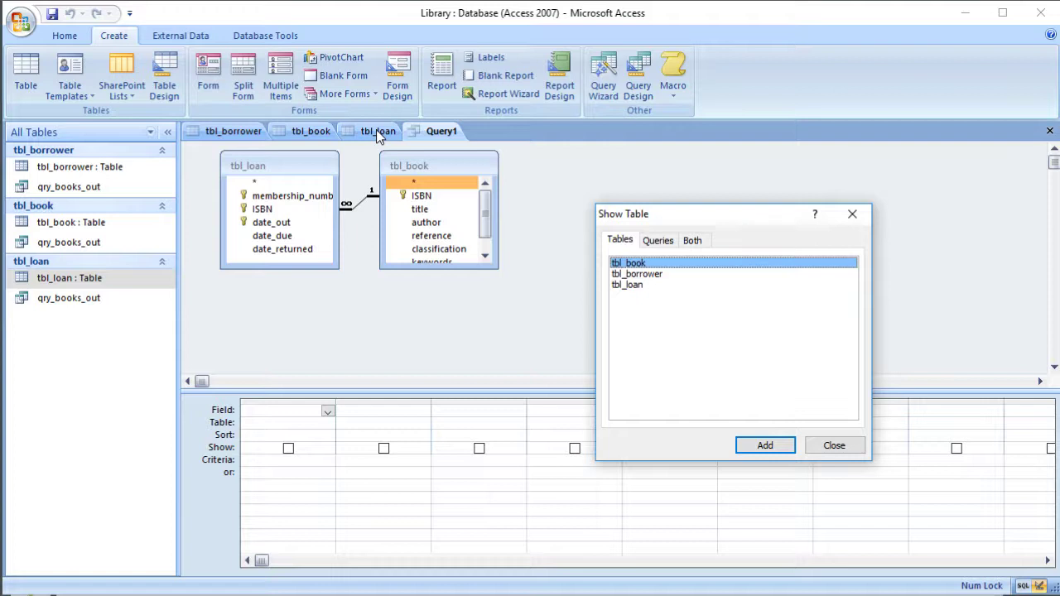
# Remove tbl_loan from Query1 and enlarge the tbl_book field list to show every field through price.
pyautogui.click(854, 215)
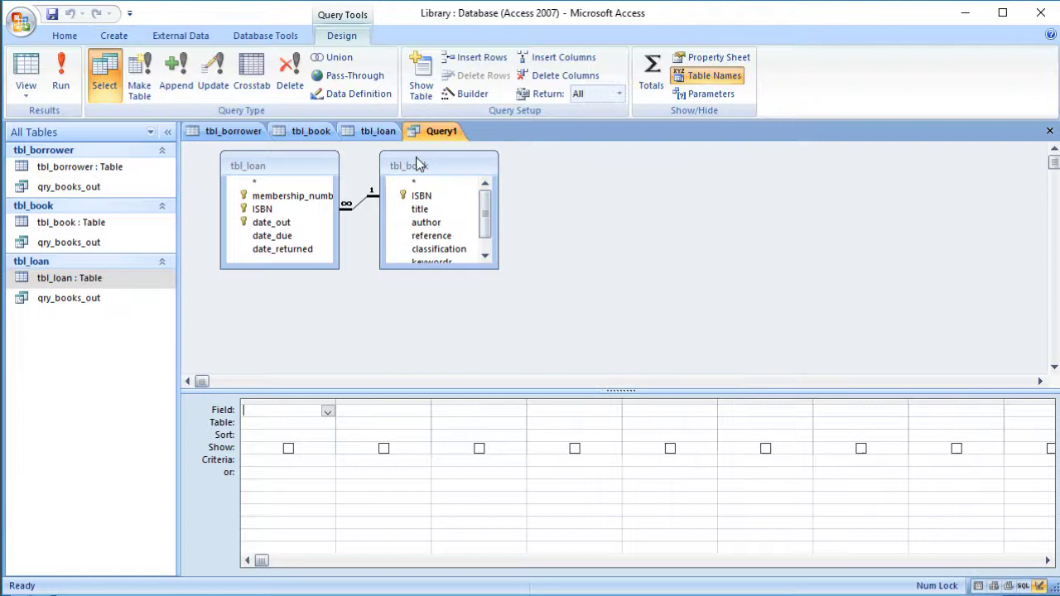
pyautogui.click(295, 164)
pyautogui.rightClick(294, 159)
pyautogui.click(290, 171)
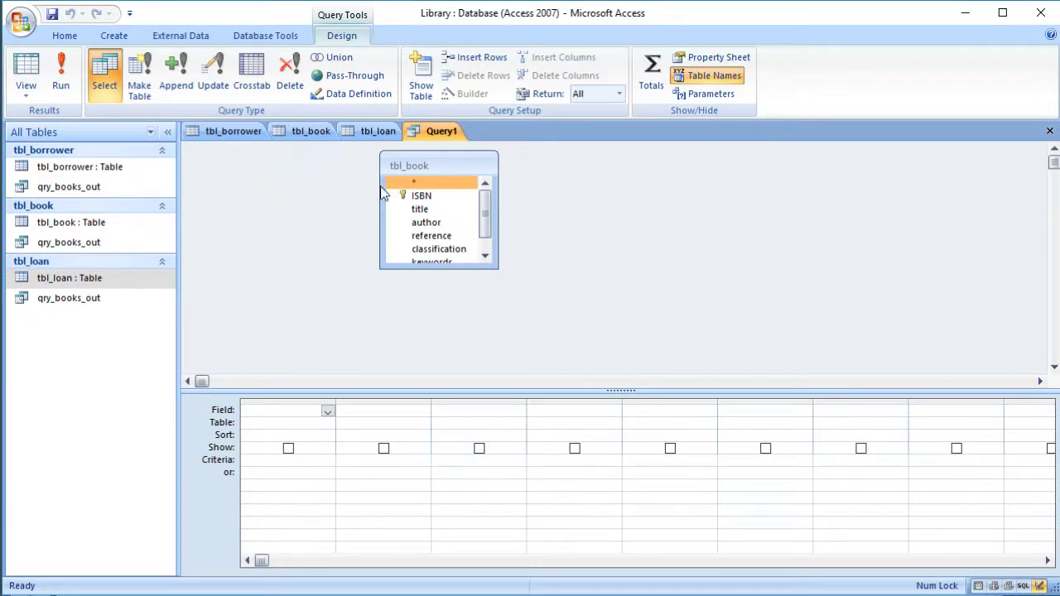
pyautogui.moveTo(442, 166); pyautogui.dragTo(310, 179)
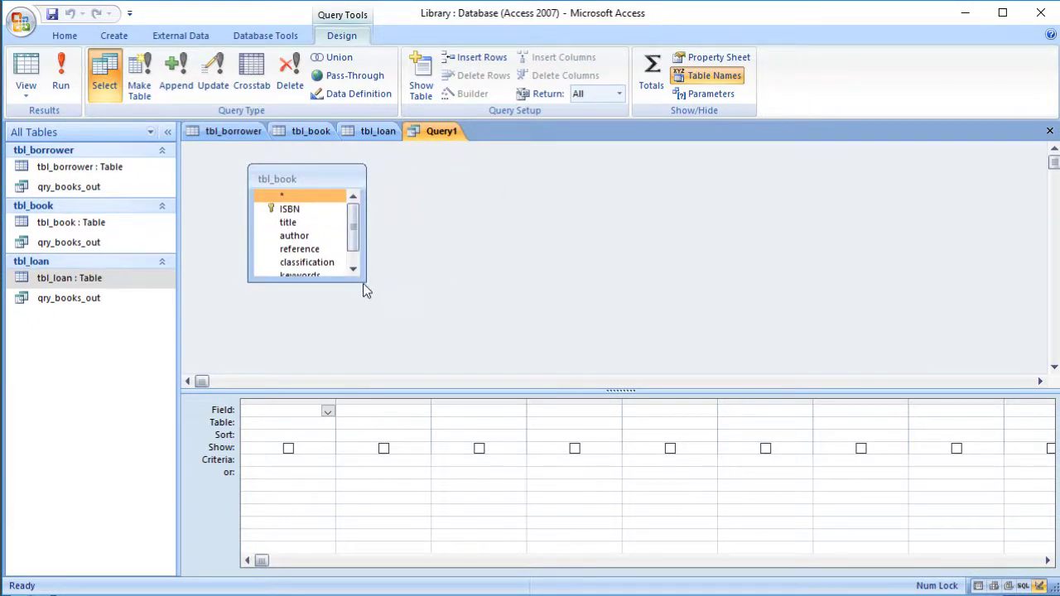
pyautogui.moveTo(365, 284); pyautogui.dragTo(377, 315)
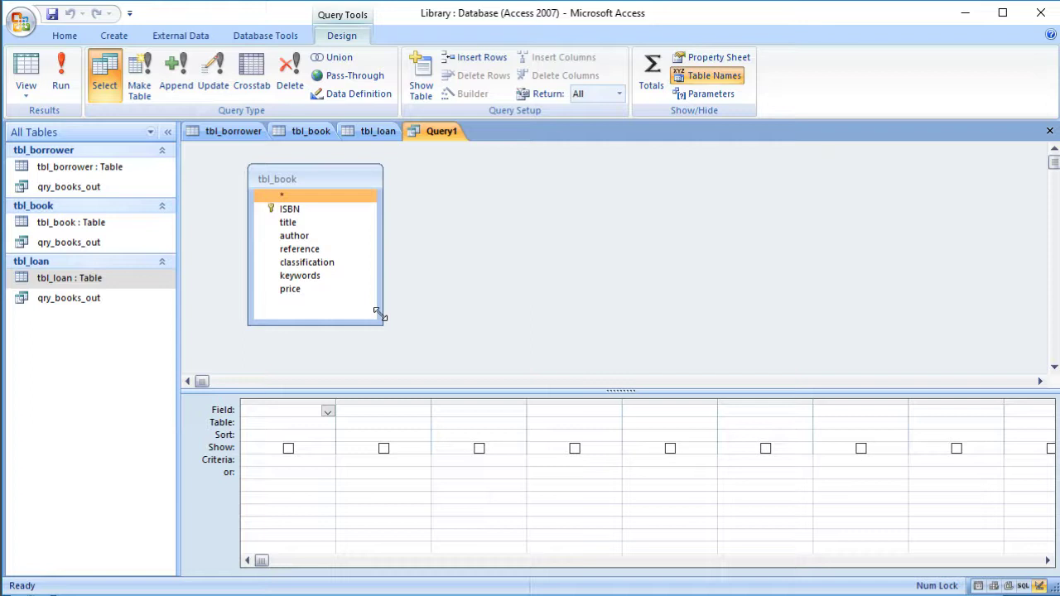
pyautogui.rightClick(426, 213)
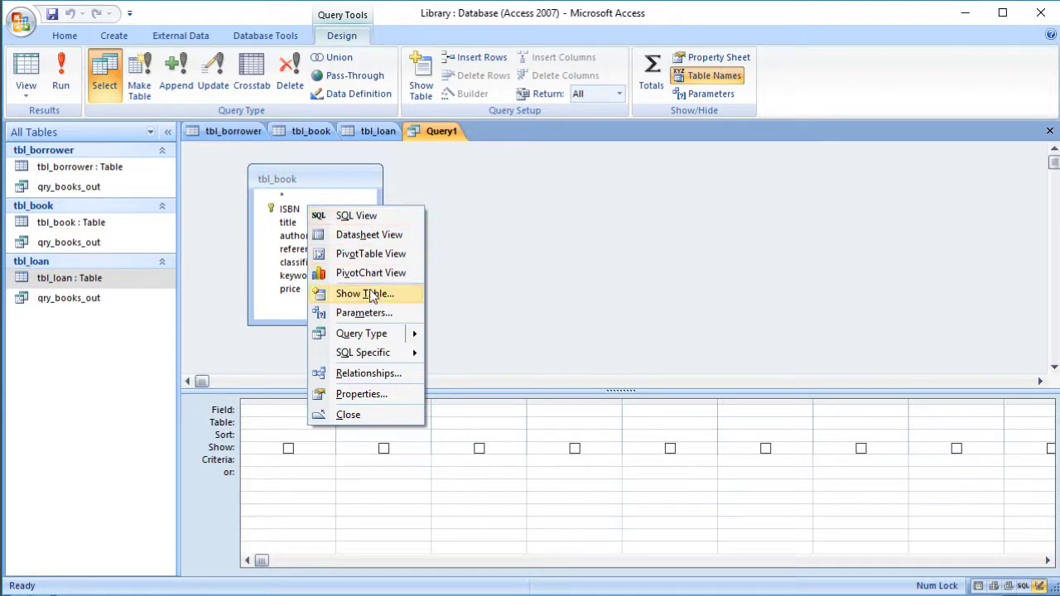
# Add the saved query qry_books_out to Query1 from the Queries list of Show Table.
pyautogui.click(370, 294)
pyautogui.moveTo(513, 409); pyautogui.dragTo(576, 219)
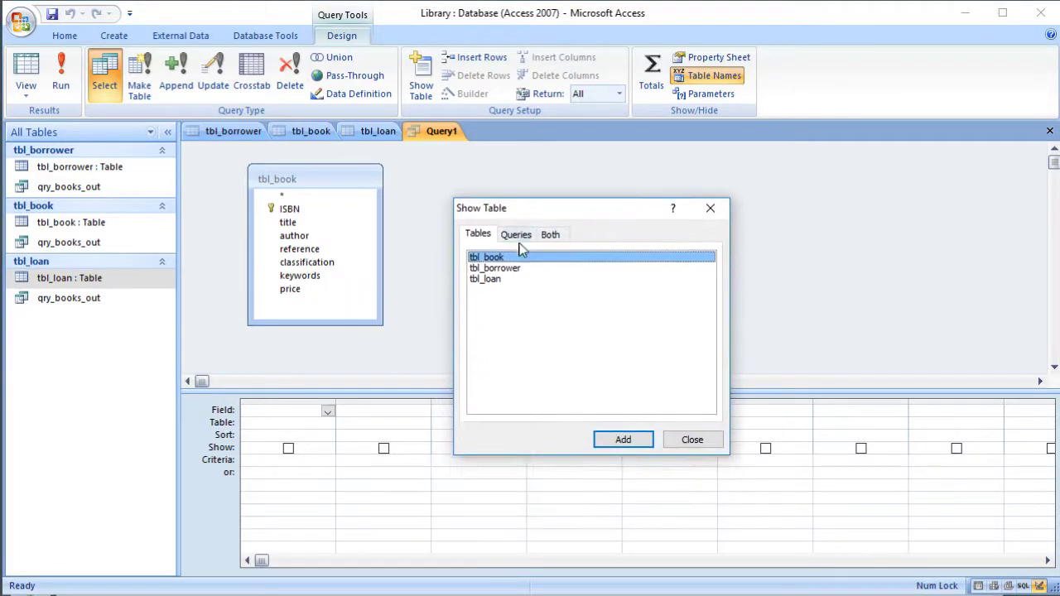
pyautogui.click(522, 239)
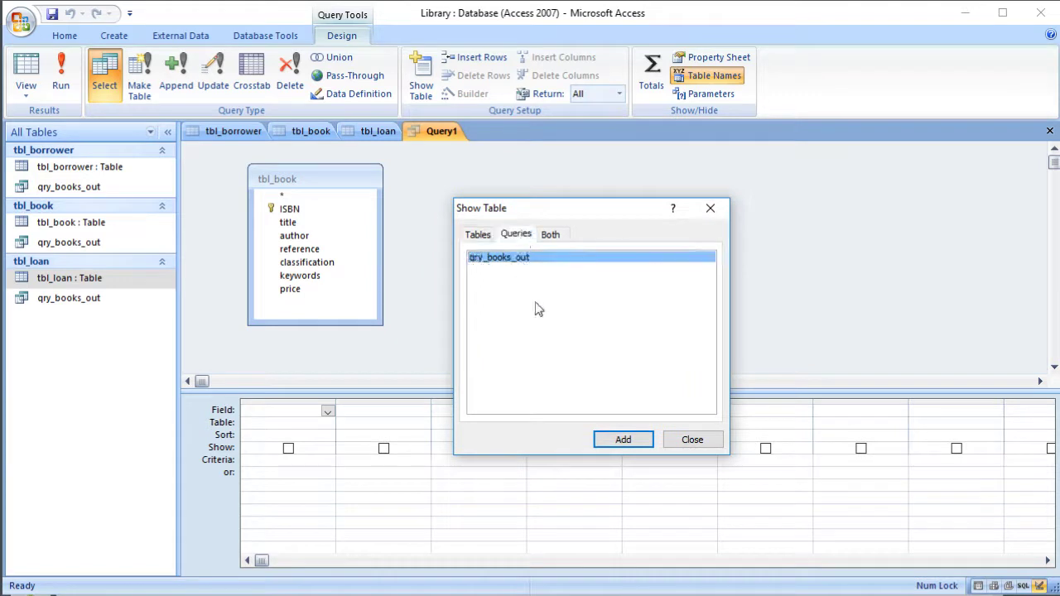
pyautogui.click(616, 445)
pyautogui.click(708, 439)
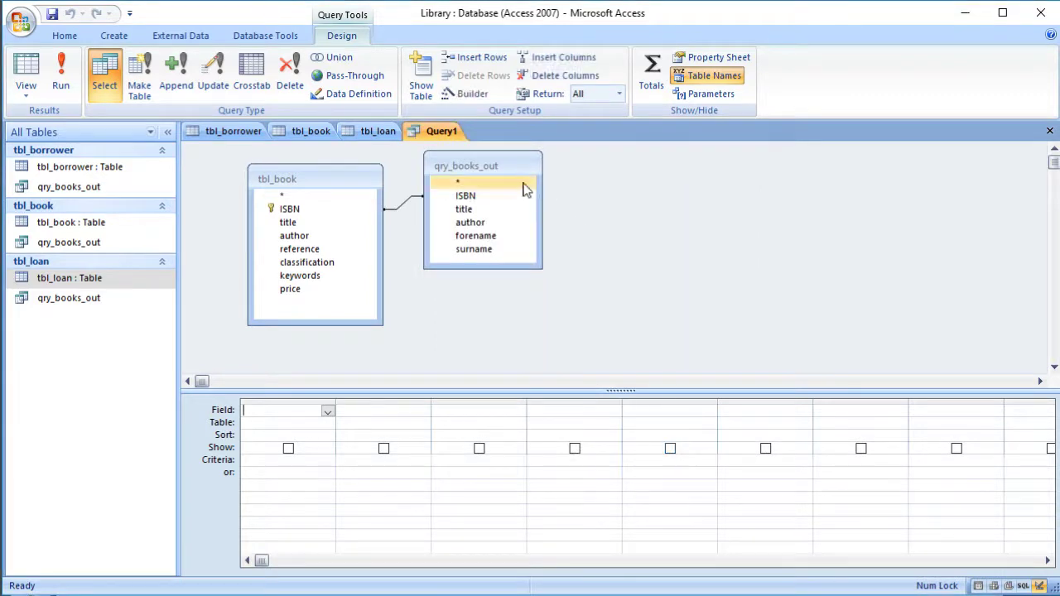
pyautogui.moveTo(508, 173); pyautogui.dragTo(530, 199)
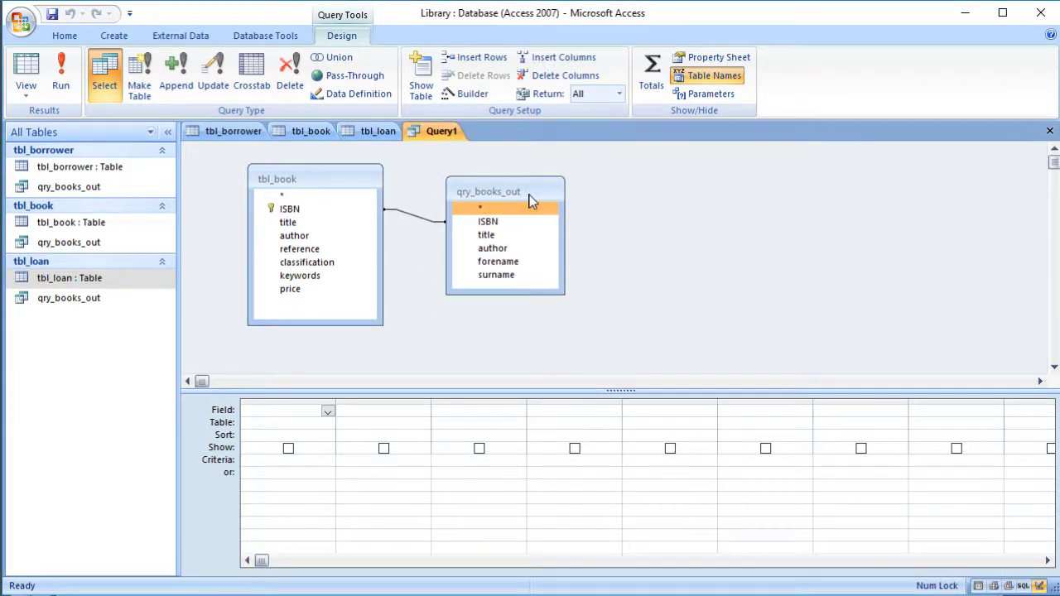
# Add title and author, join the two ISBN fields, and add qry_books_out's ISBN to the grid.
pyautogui.doubleClick(311, 222)
pyautogui.doubleClick(307, 239)
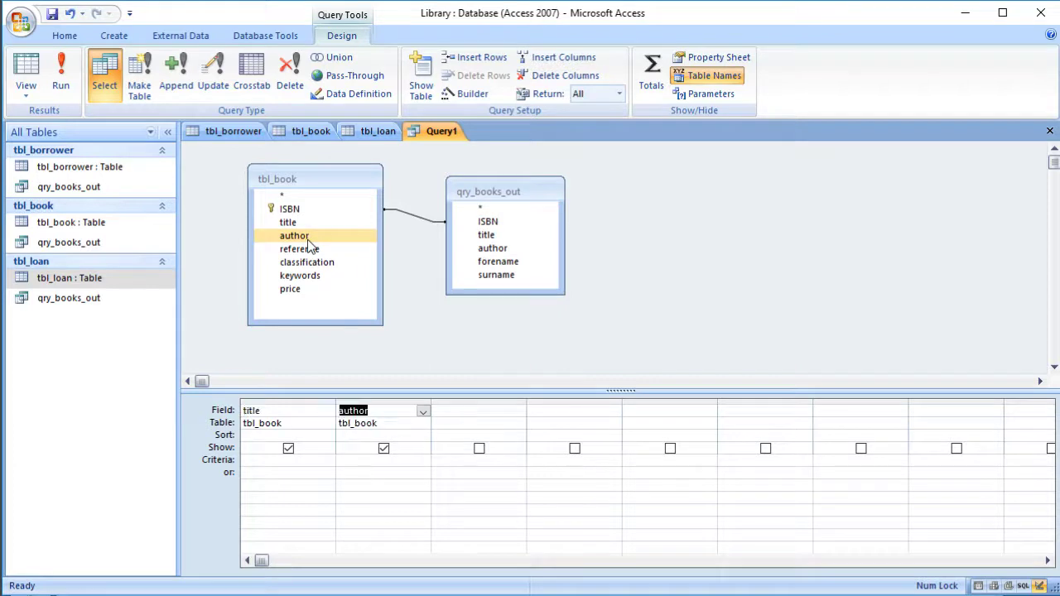
pyautogui.click(294, 213)
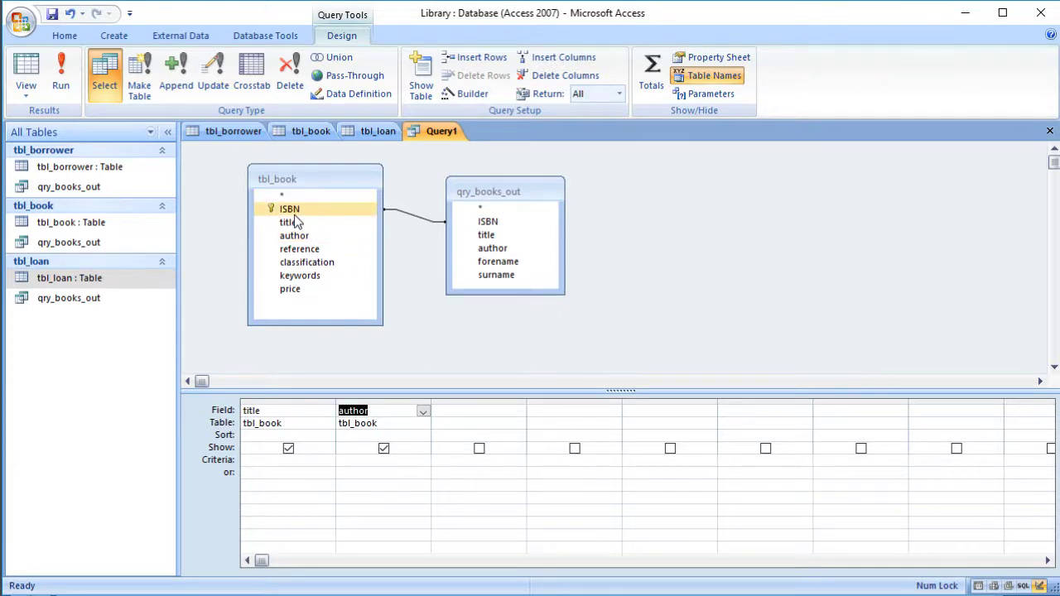
pyautogui.moveTo(296, 221); pyautogui.dragTo(500, 224)
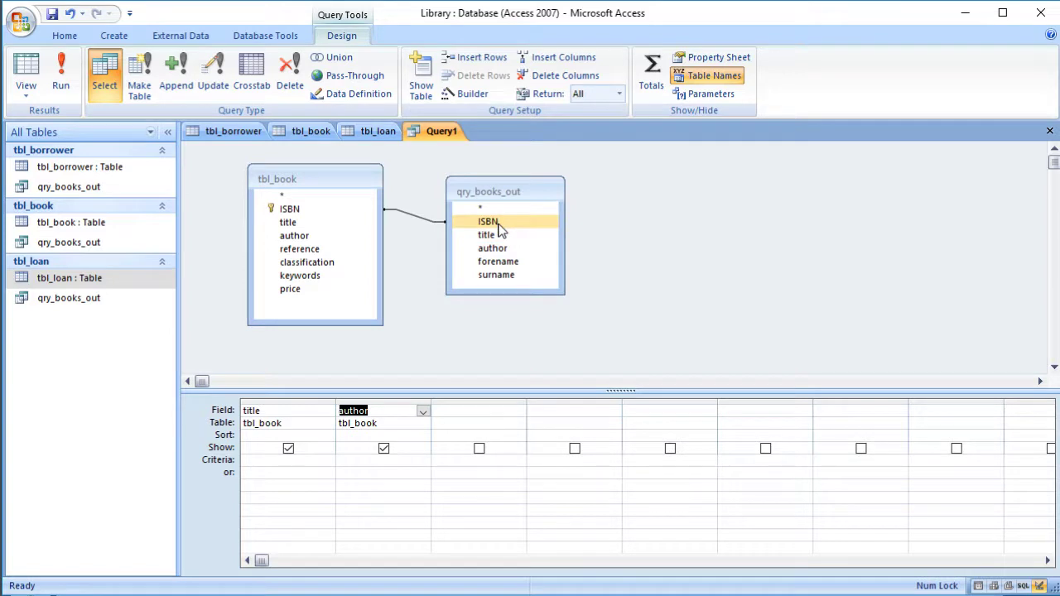
pyautogui.moveTo(499, 224); pyautogui.dragTo(469, 414)
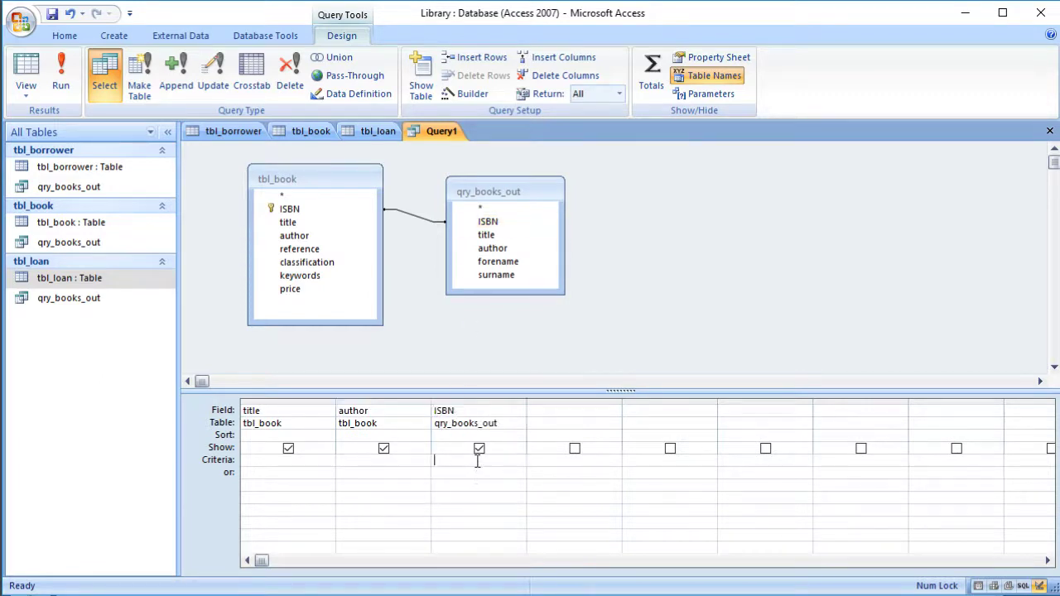
# Give the qry_books_out ISBN column the criterion Is Null and view the empty results.
pyautogui.click(437, 460)
pyautogui.write('is null')
pyautogui.click(367, 485)
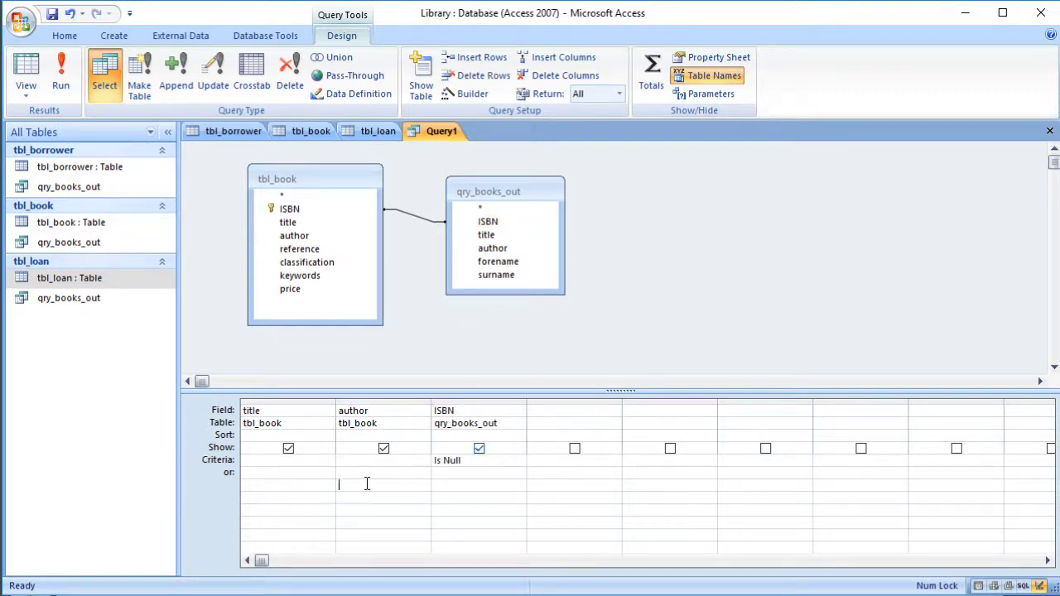
pyautogui.click(25, 73)
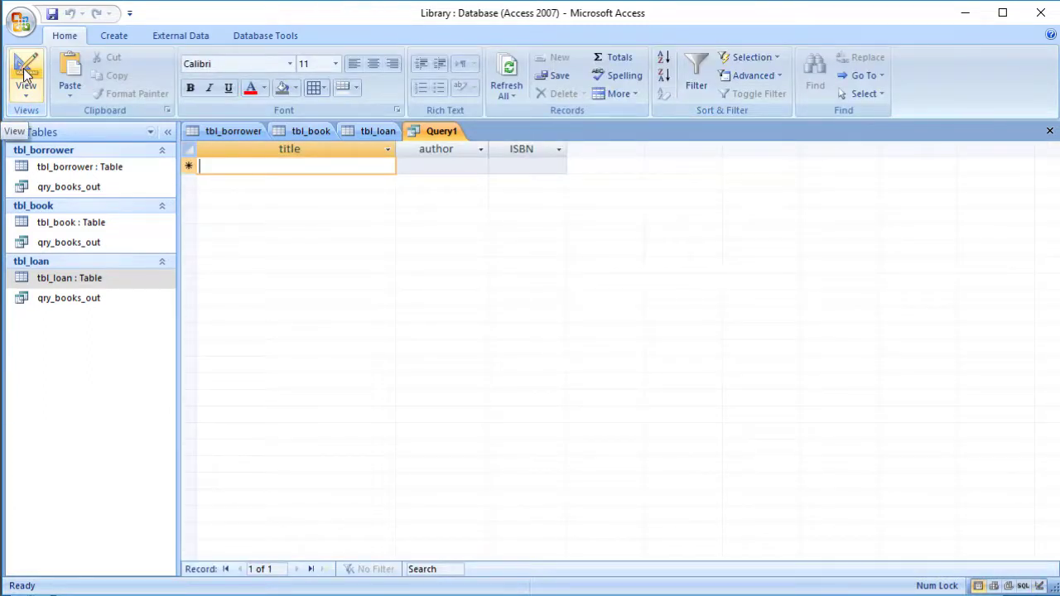
# Make the tbl_book–qry_books_out join include all tbl_book records, then view the results.
pyautogui.click(26, 73)
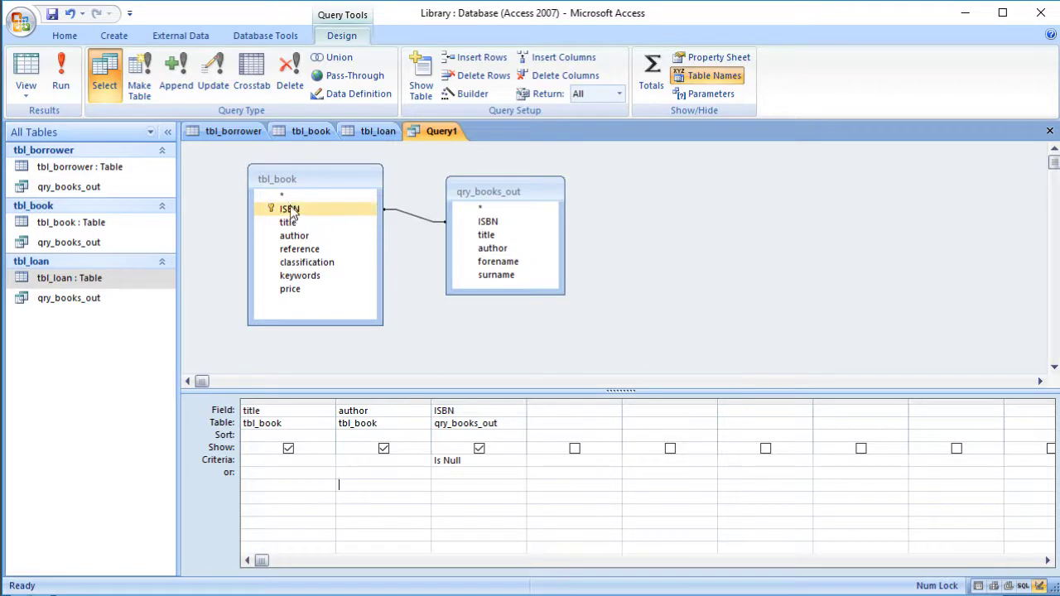
pyautogui.click(415, 219)
pyautogui.rightClick(416, 222)
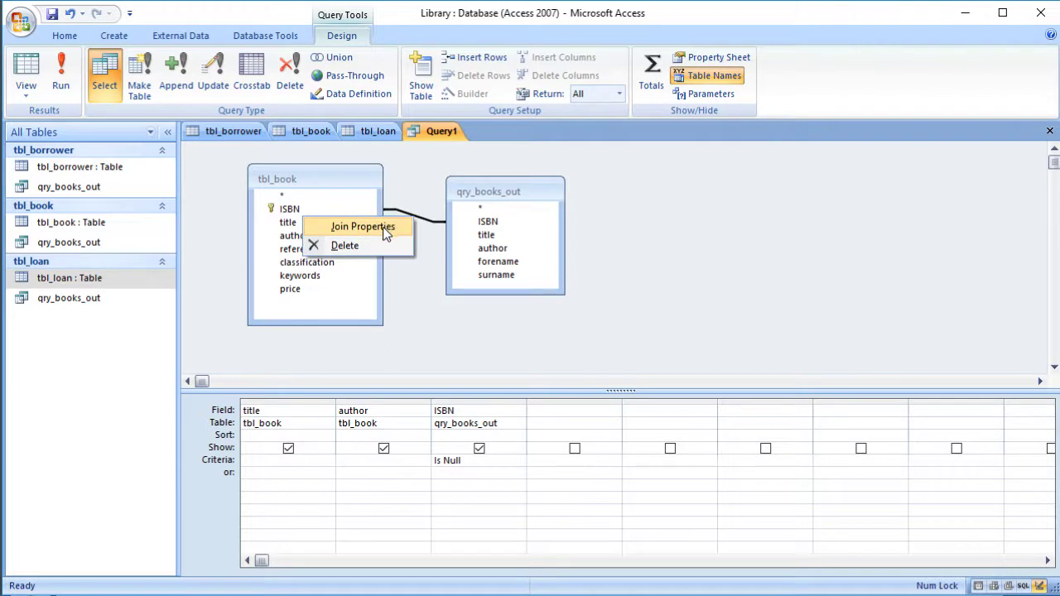
pyautogui.click(385, 232)
pyautogui.moveTo(487, 146); pyautogui.dragTo(694, 187)
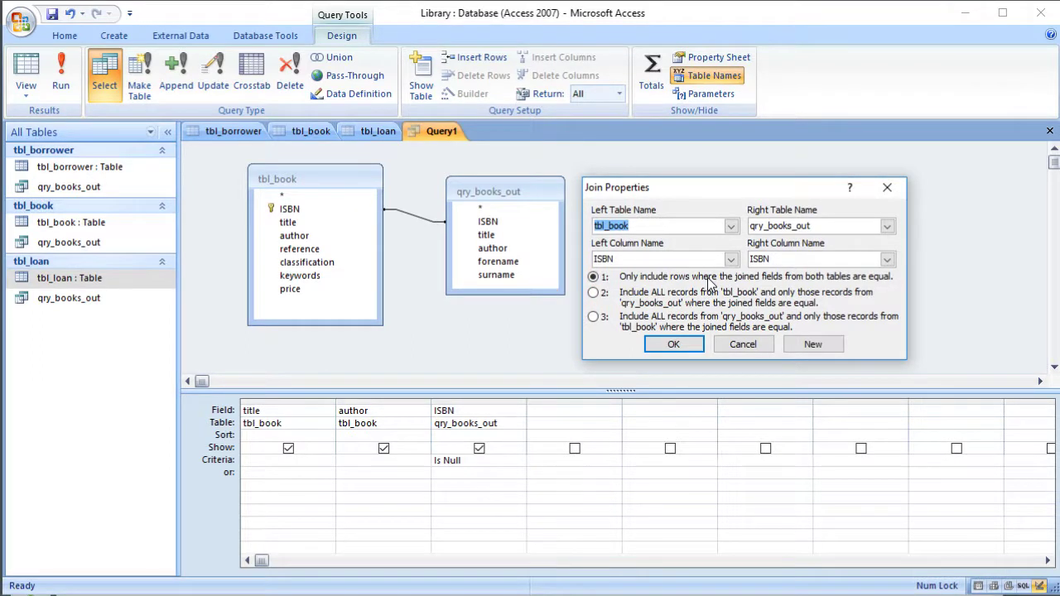
pyautogui.click(593, 294)
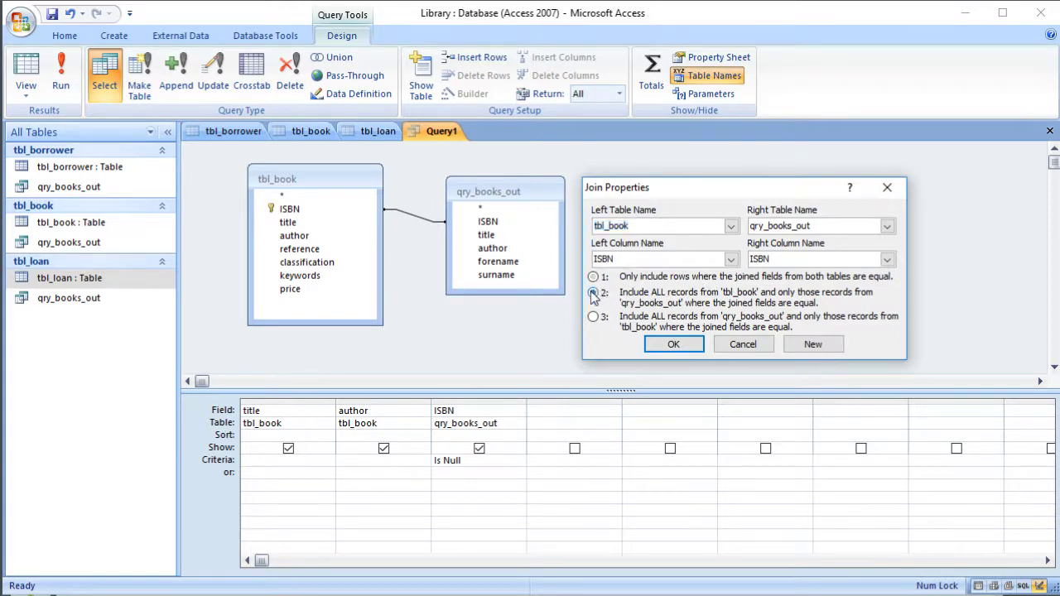
pyautogui.click(671, 345)
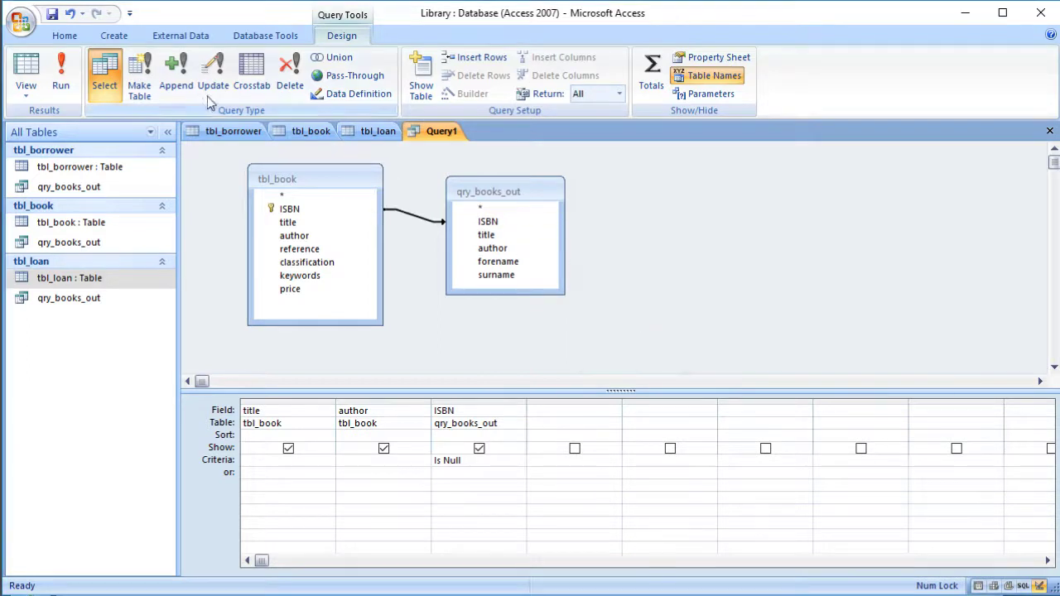
pyautogui.click(24, 75)
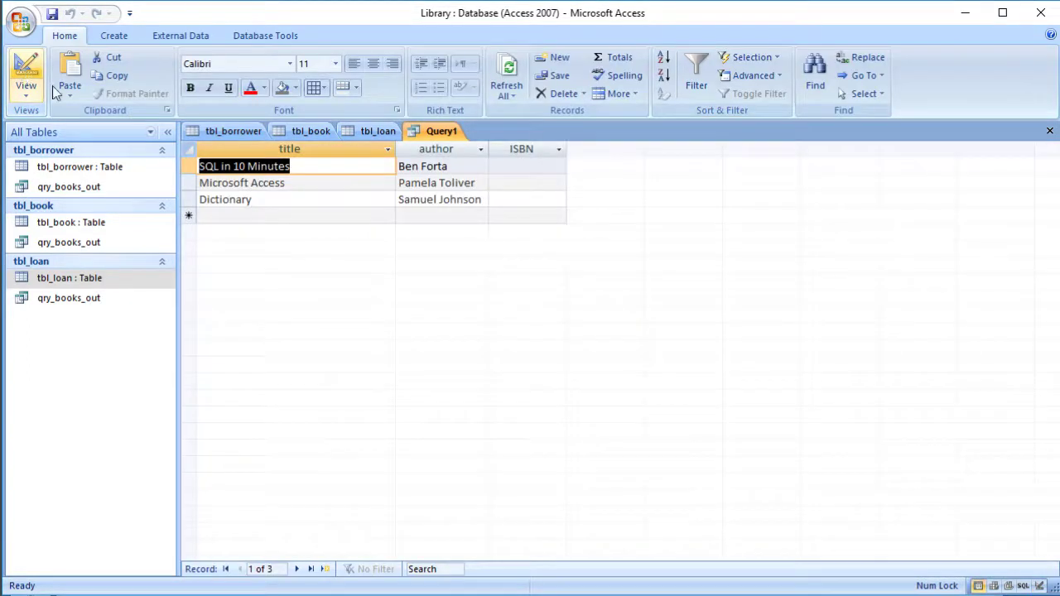
# Inspect the three results: SQL in 10 Minutes, Microsoft Access and Dictionary.
pyautogui.click(268, 217)
pyautogui.click(295, 166)
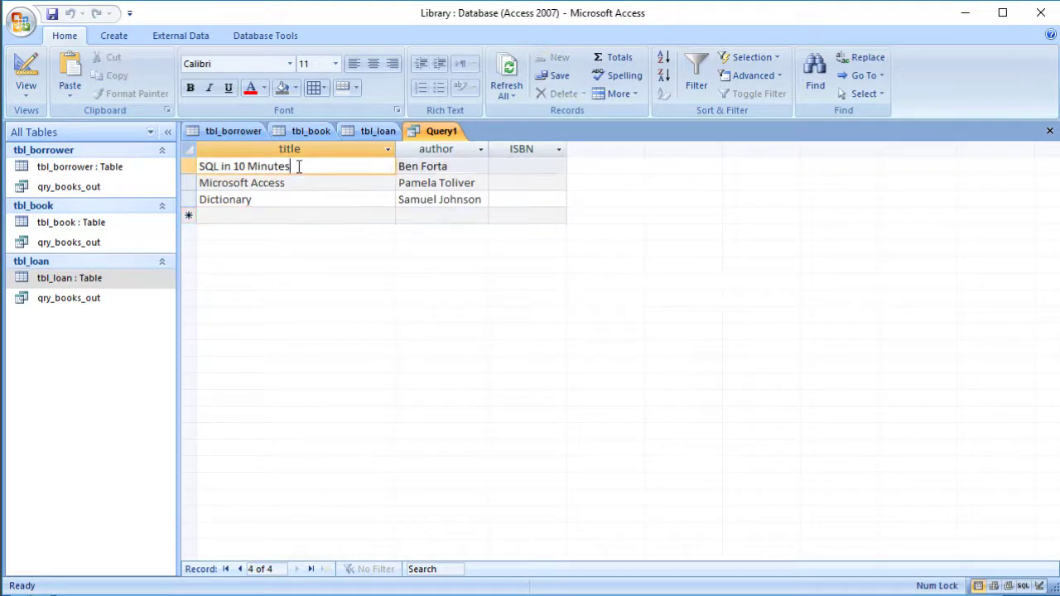
pyautogui.click(298, 185)
pyautogui.click(301, 199)
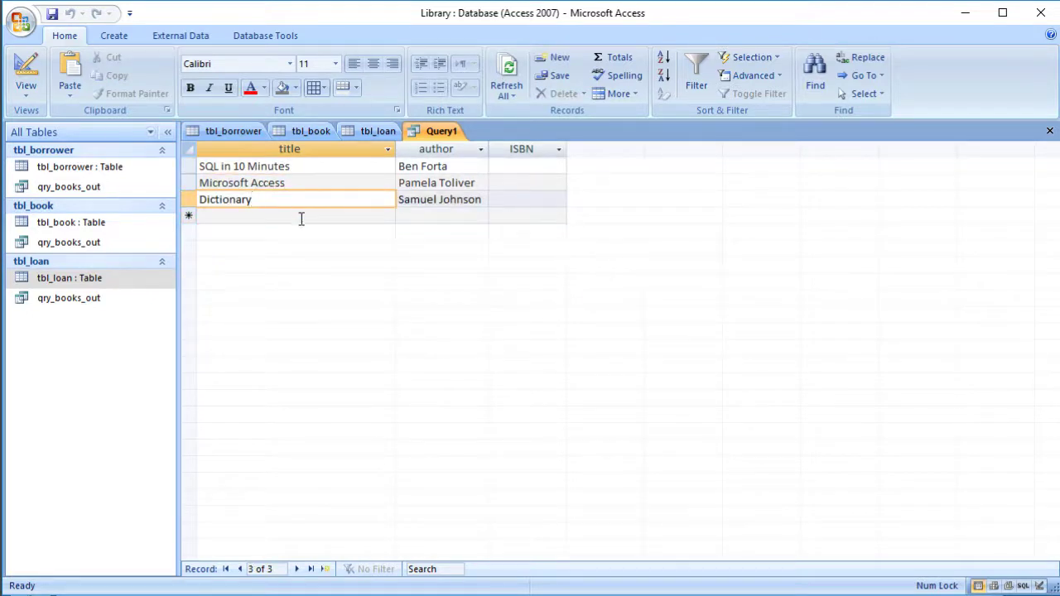
# Cross-check them against tbl_borrower, tbl_book and tbl_loan's unreturned loan, then return to Query1.
pyautogui.click(239, 132)
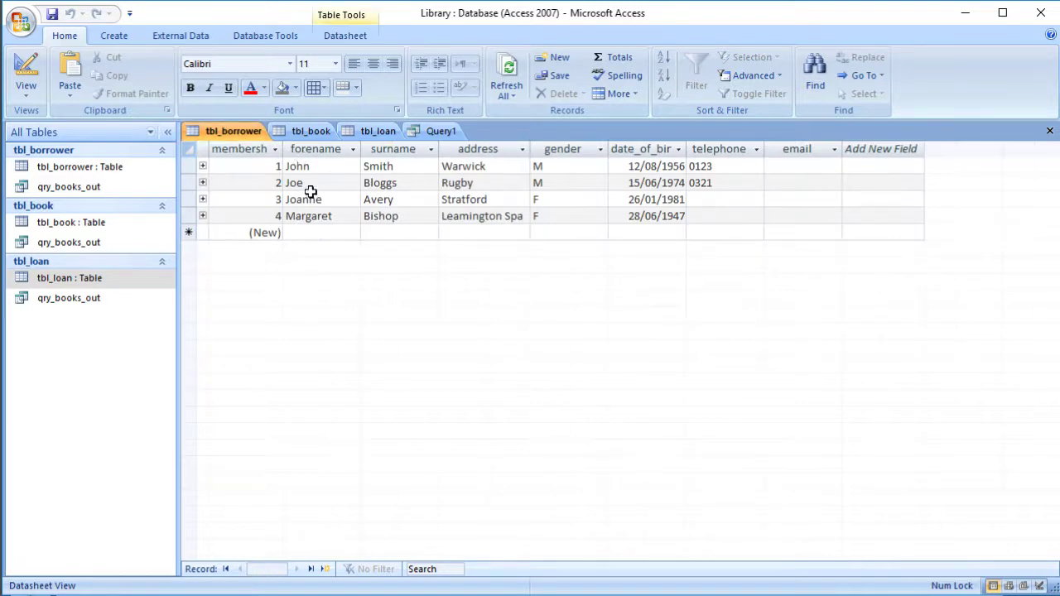
pyautogui.click(323, 134)
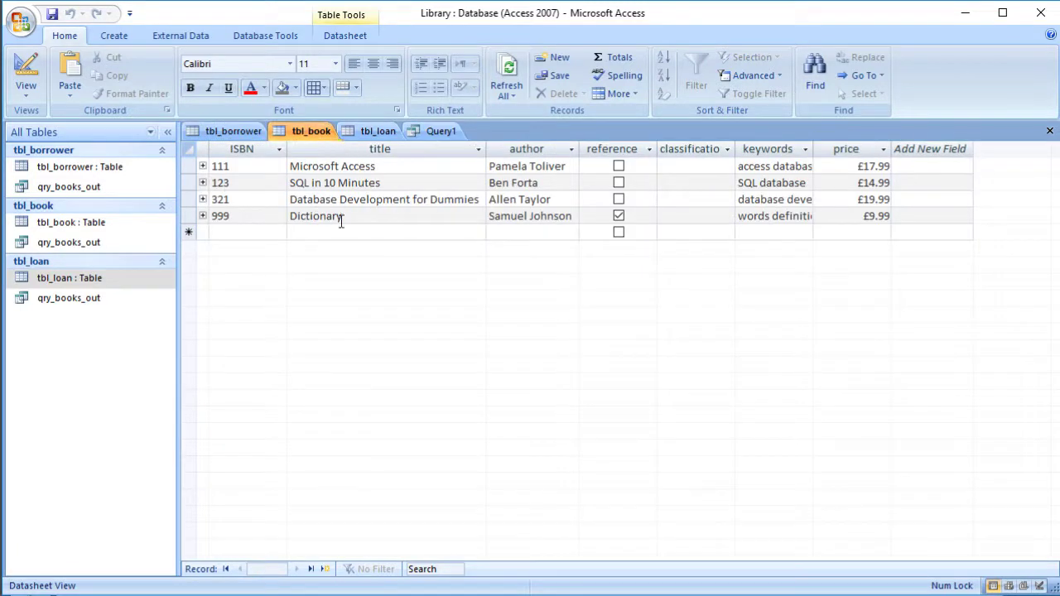
pyautogui.click(367, 135)
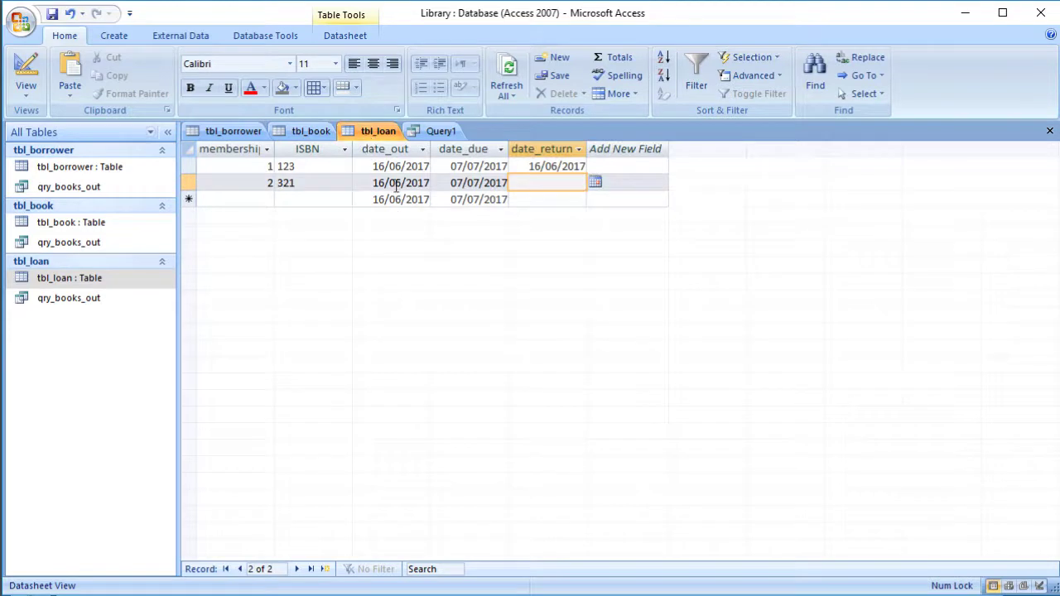
pyautogui.click(192, 182)
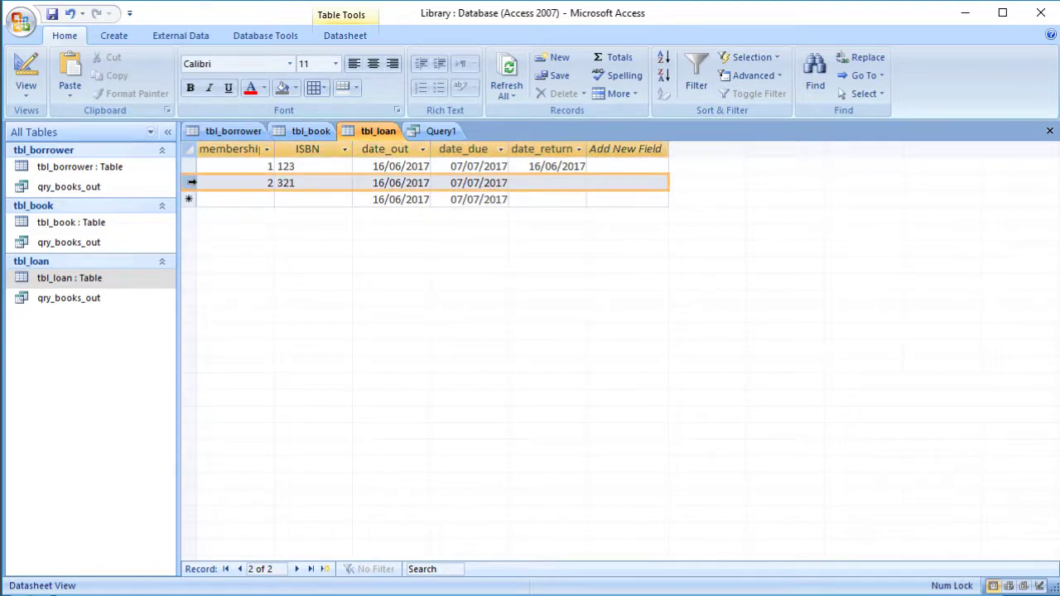
pyautogui.click(426, 132)
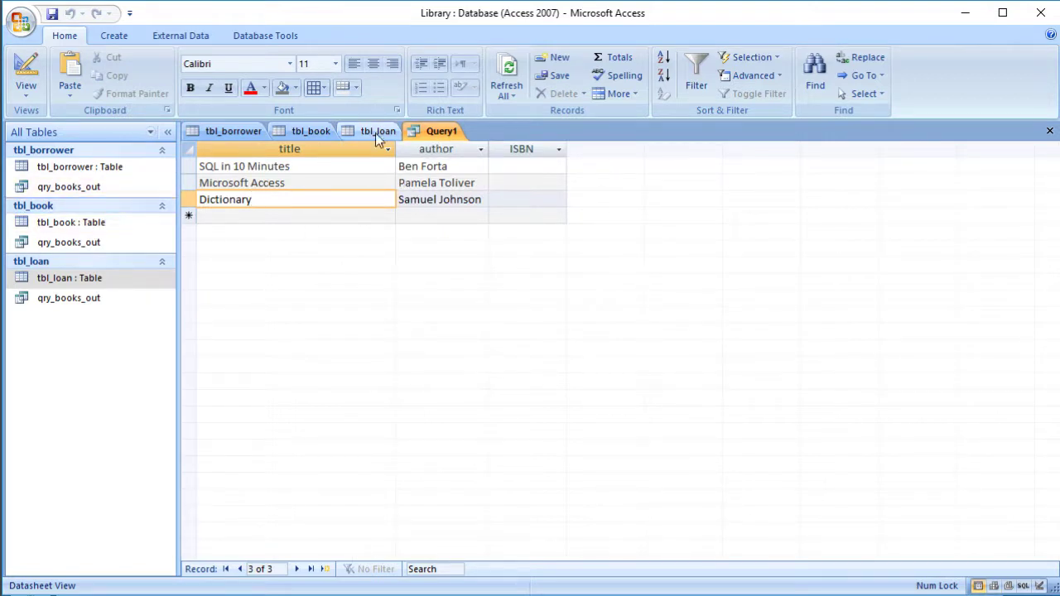
# Open qry_books_out, compare it with tbl_book and Query1, then switch Query1 to Design View.
pyautogui.doubleClick(81, 306)
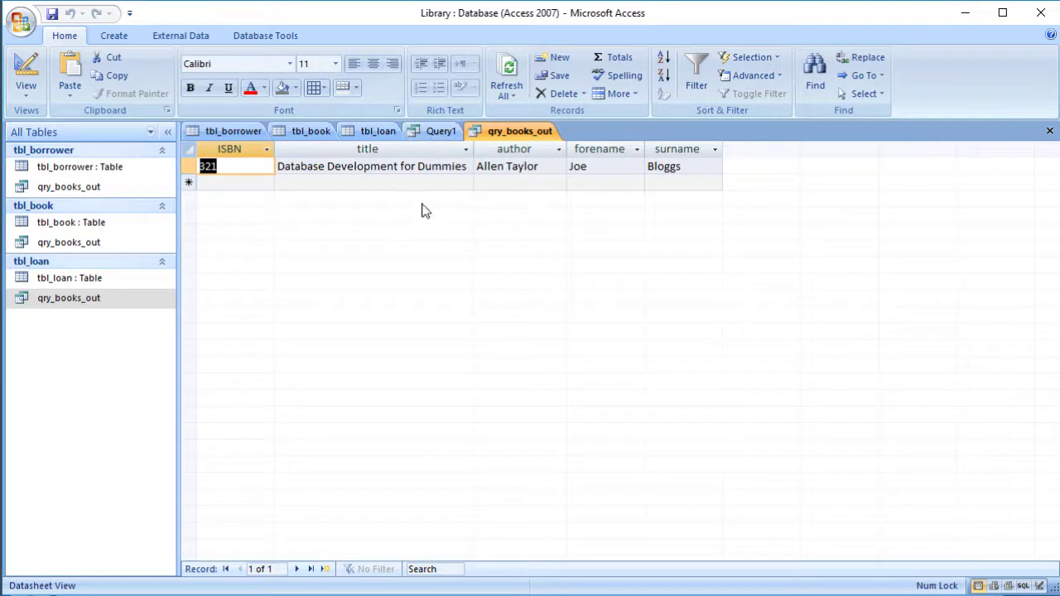
pyautogui.click(309, 131)
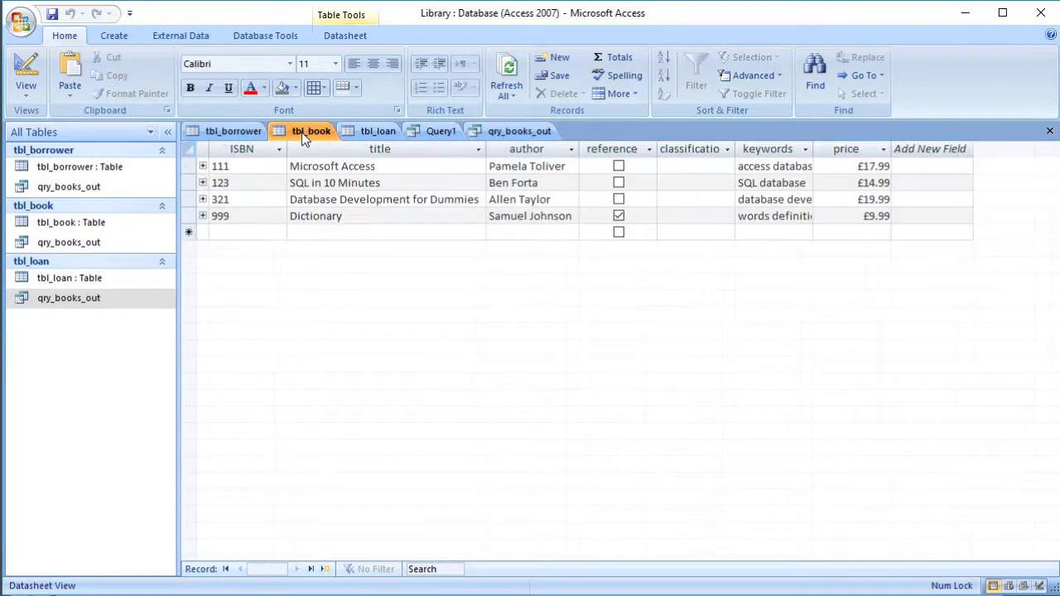
pyautogui.click(439, 134)
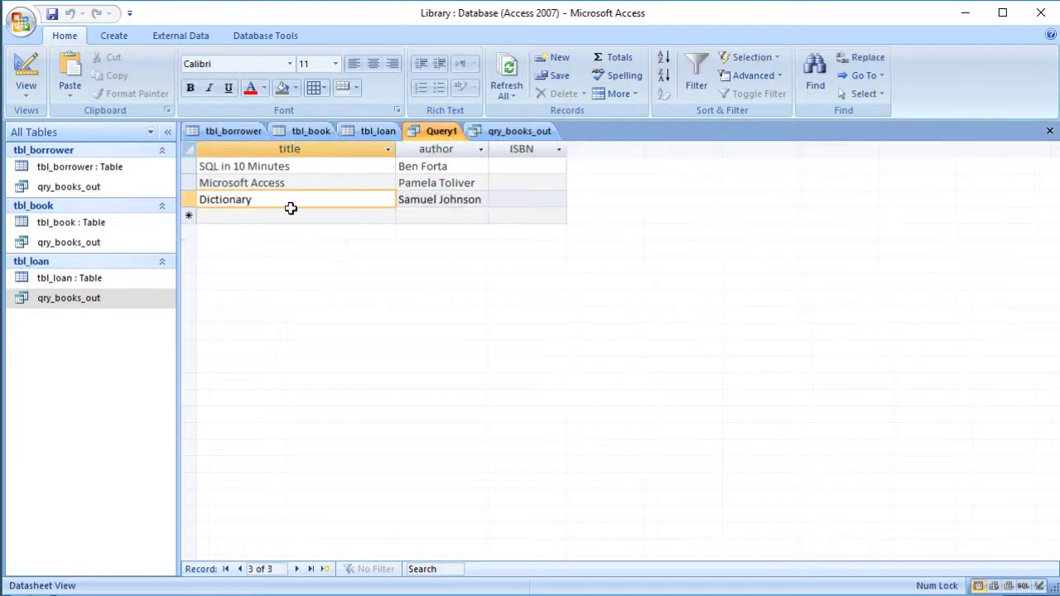
pyautogui.click(508, 134)
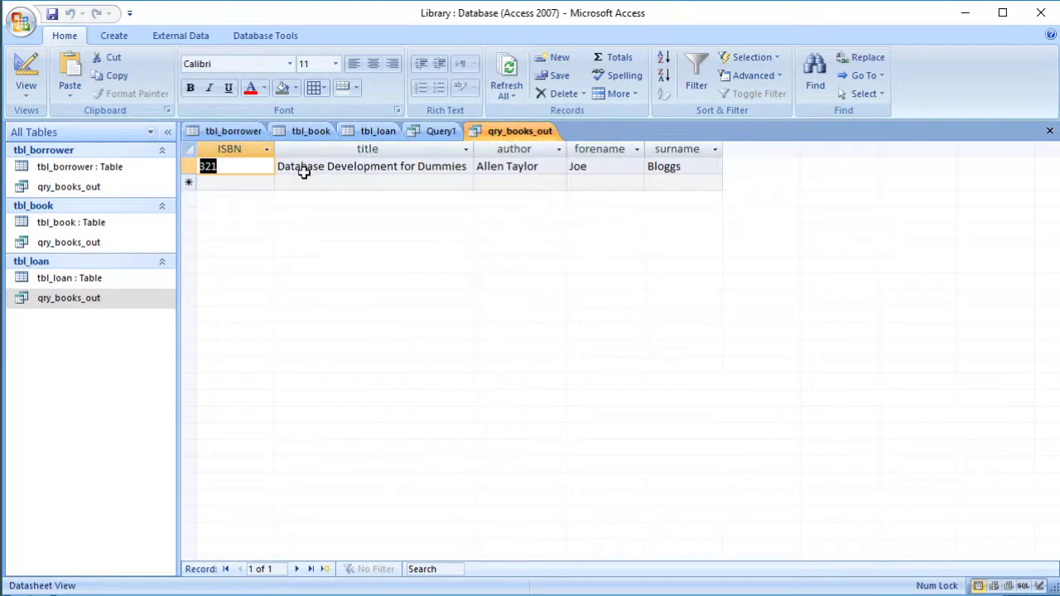
pyautogui.click(444, 133)
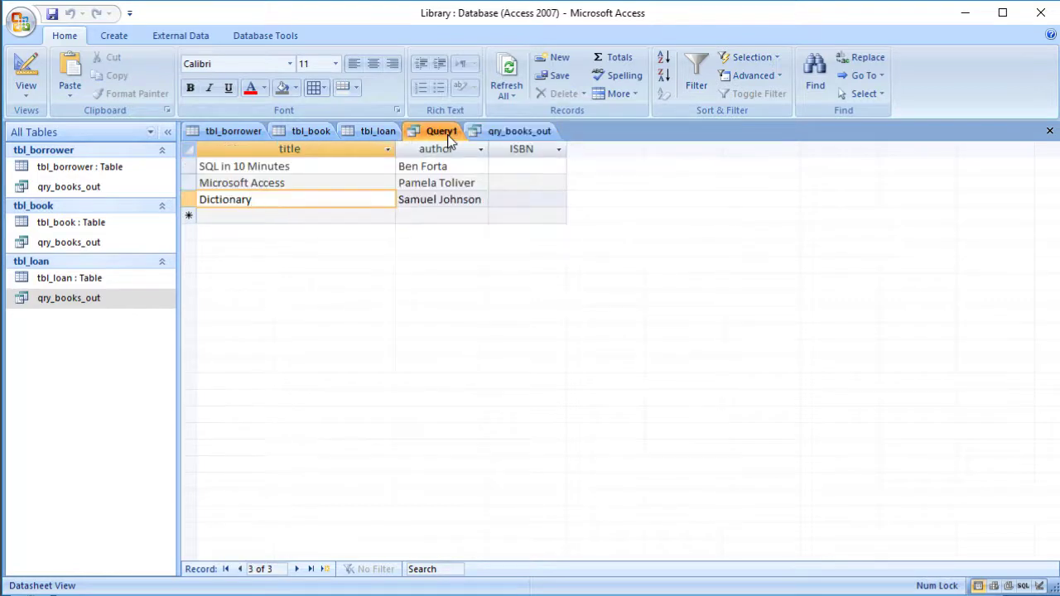
pyautogui.click(26, 72)
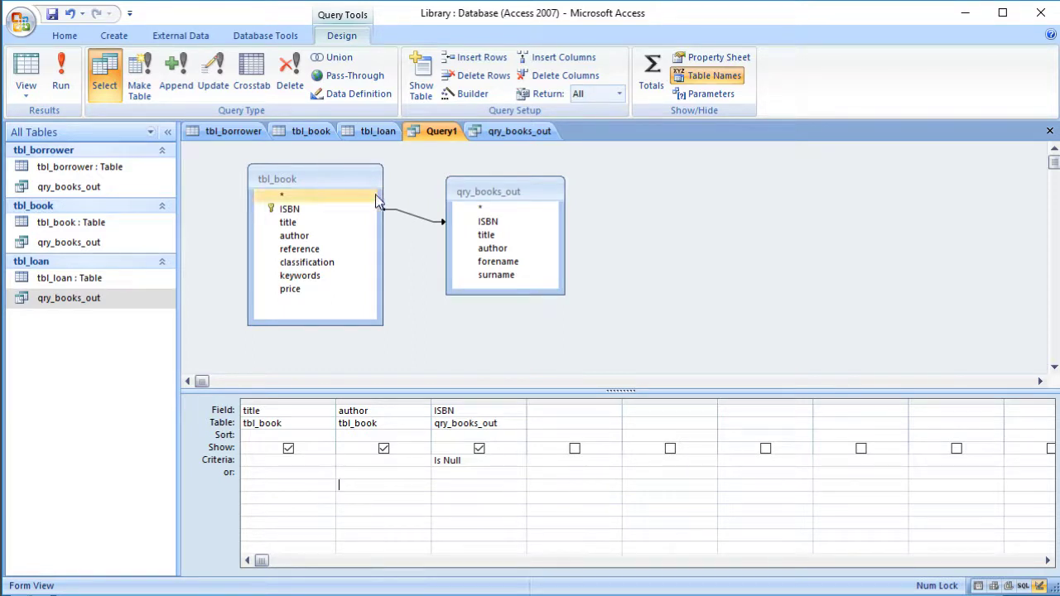
# Add tbl_book's ISBN as the first column and hide qry_books_out's Is Null ISBN column.
pyautogui.click(413, 220)
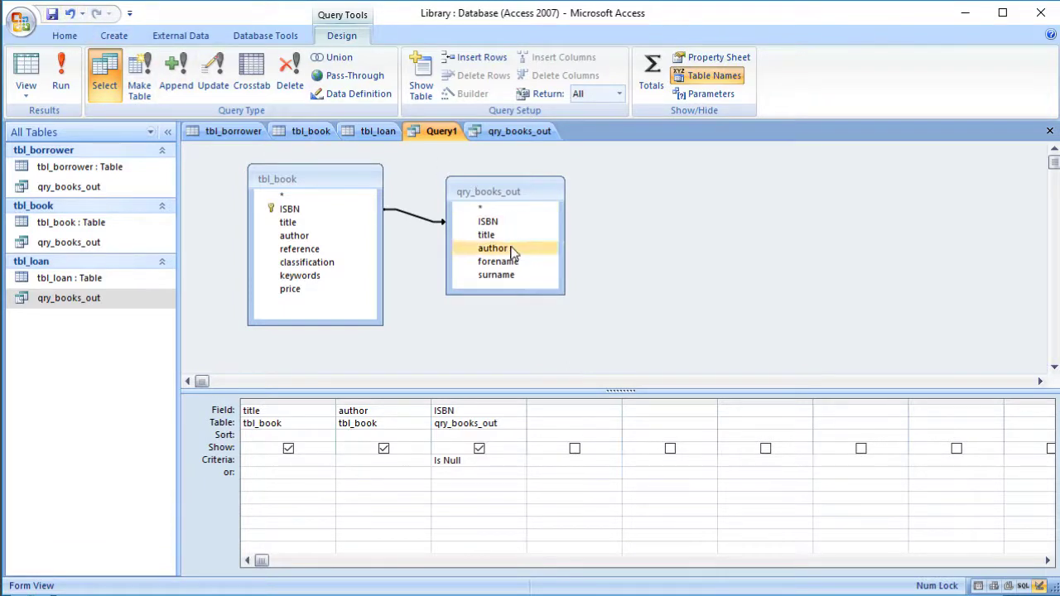
pyautogui.doubleClick(300, 207)
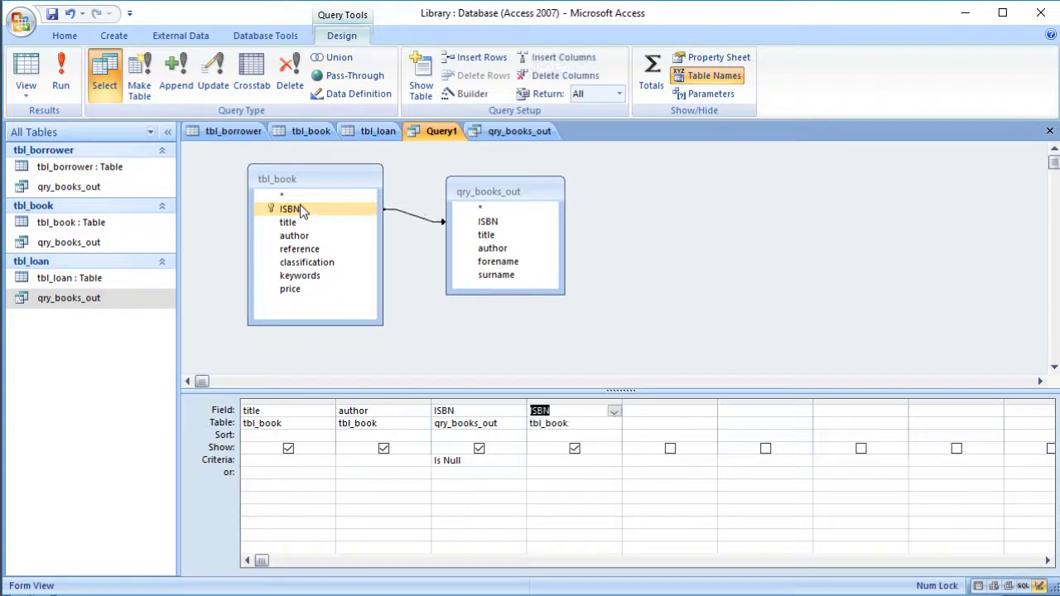
pyautogui.click(578, 403)
pyautogui.moveTo(576, 402); pyautogui.dragTo(282, 409)
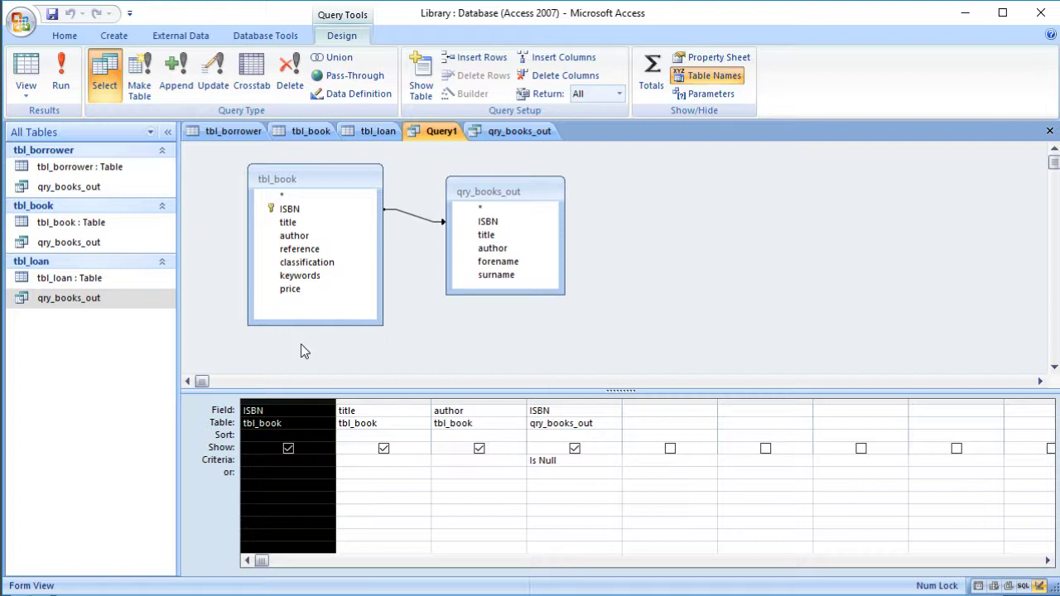
pyautogui.click(410, 491)
pyautogui.click(31, 75)
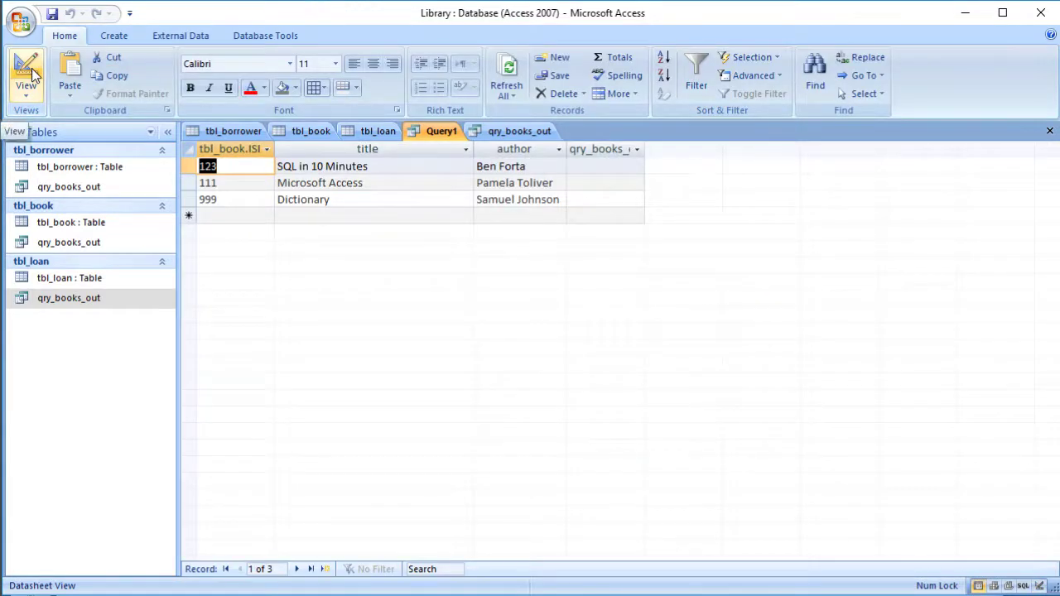
pyautogui.click(32, 75)
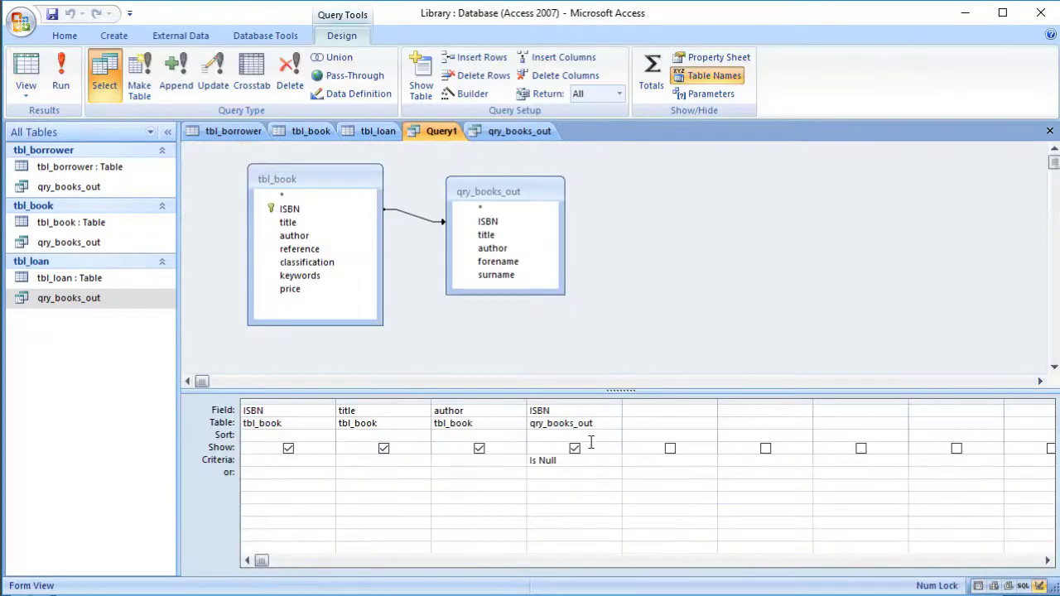
pyautogui.click(575, 449)
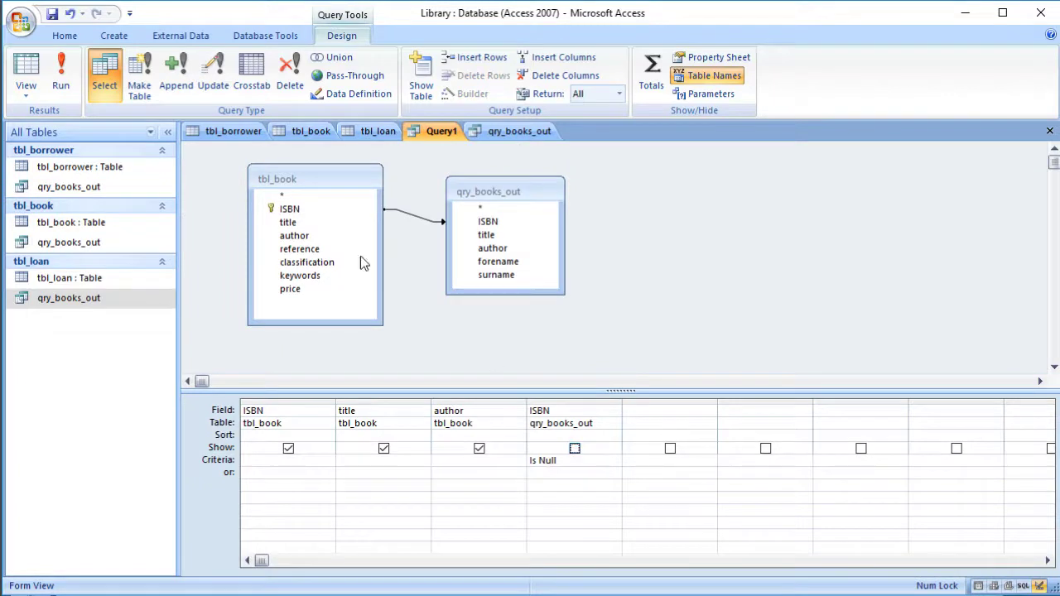
# Save the query under the name qry_books_in.
pyautogui.click(51, 15)
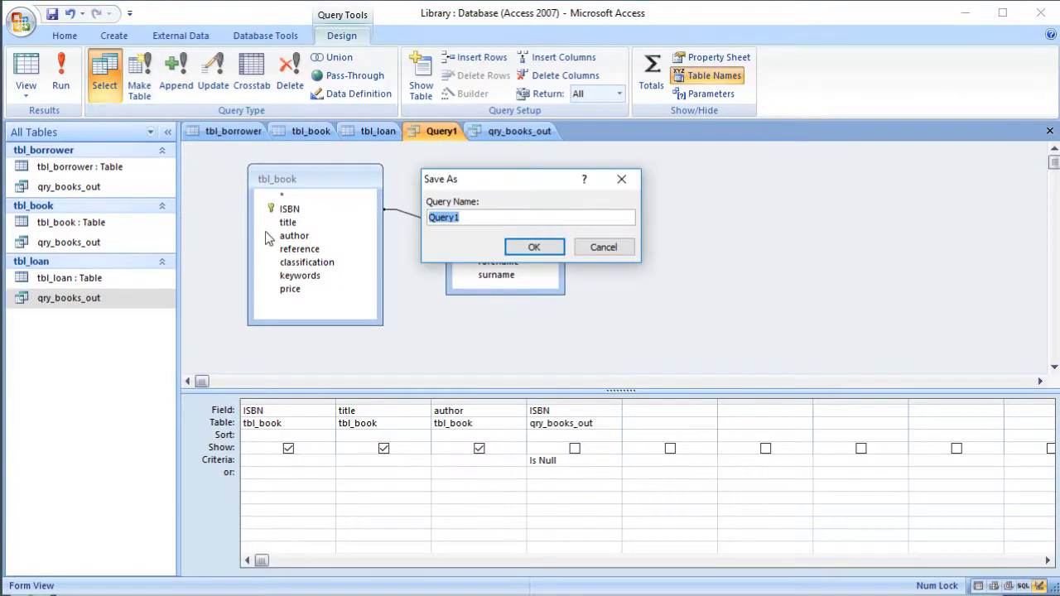
pyautogui.write('qry_books_in')
pyautogui.click(556, 248)
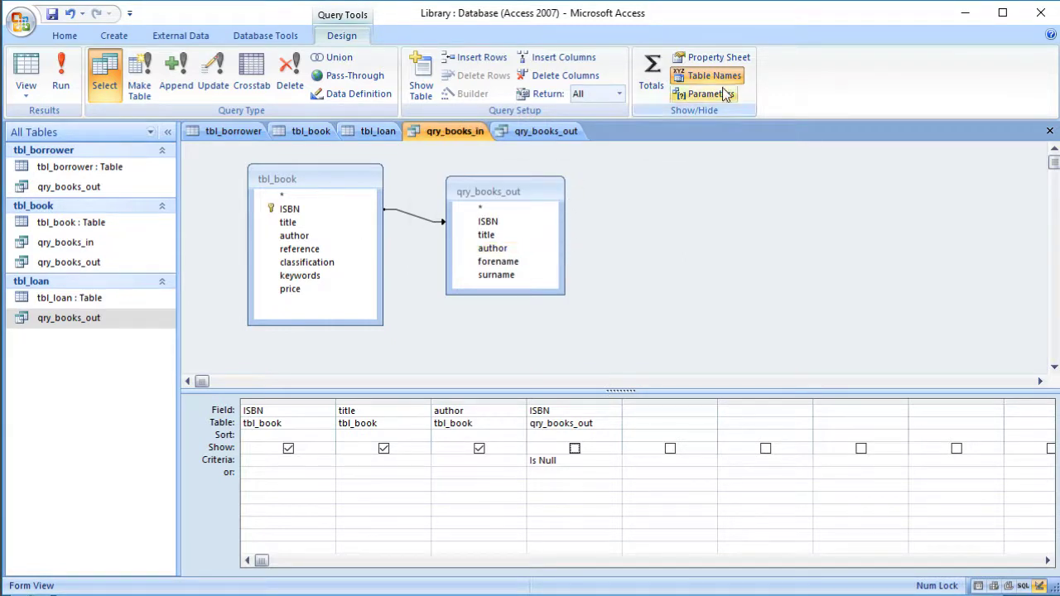
# Close the qry_books_in and qry_books_out query tabs.
pyautogui.click(1049, 131)
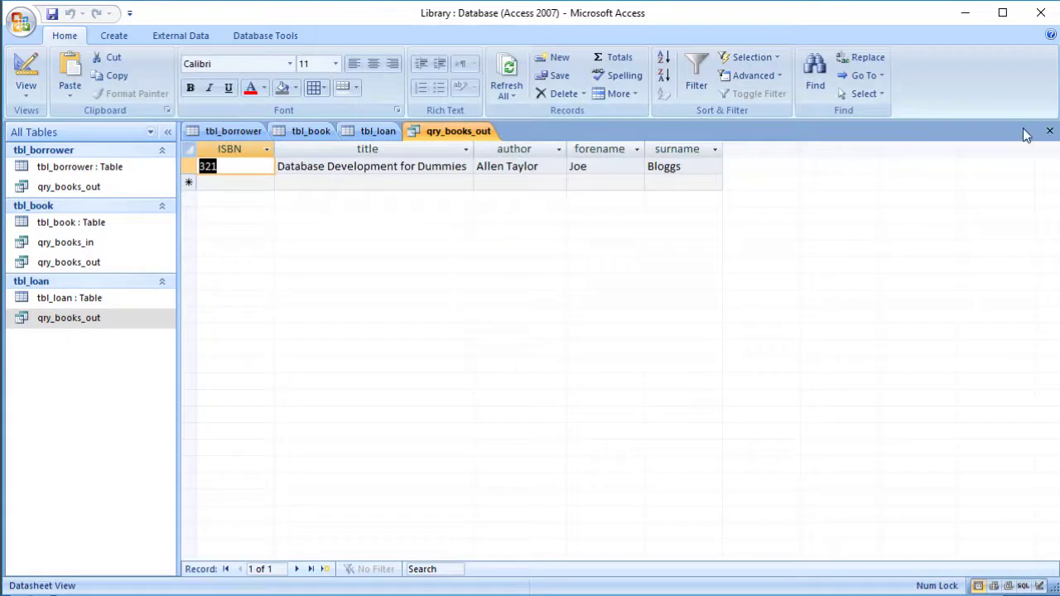
pyautogui.click(451, 134)
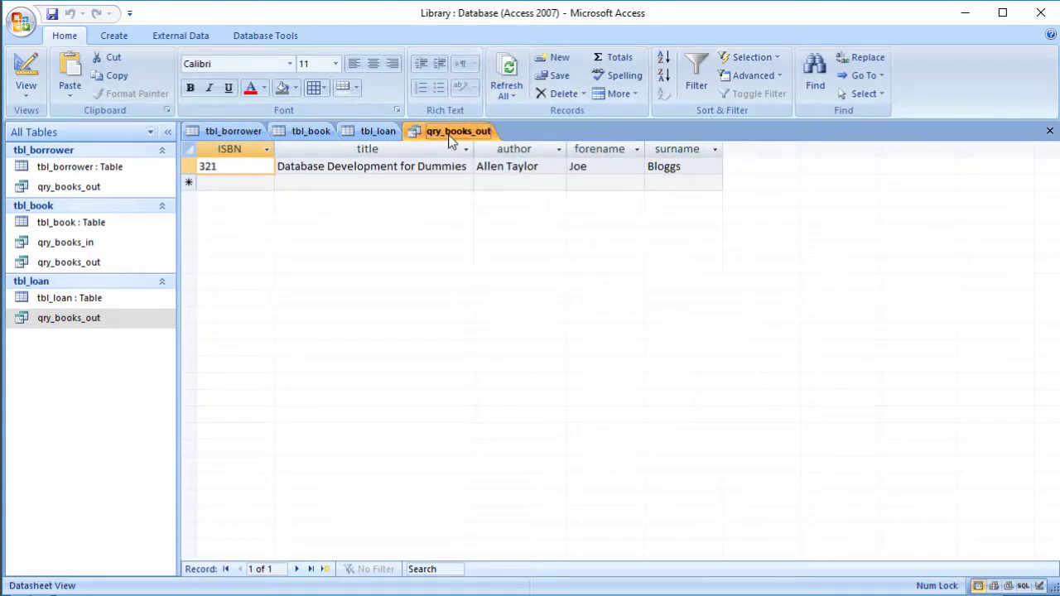
pyautogui.click(1050, 132)
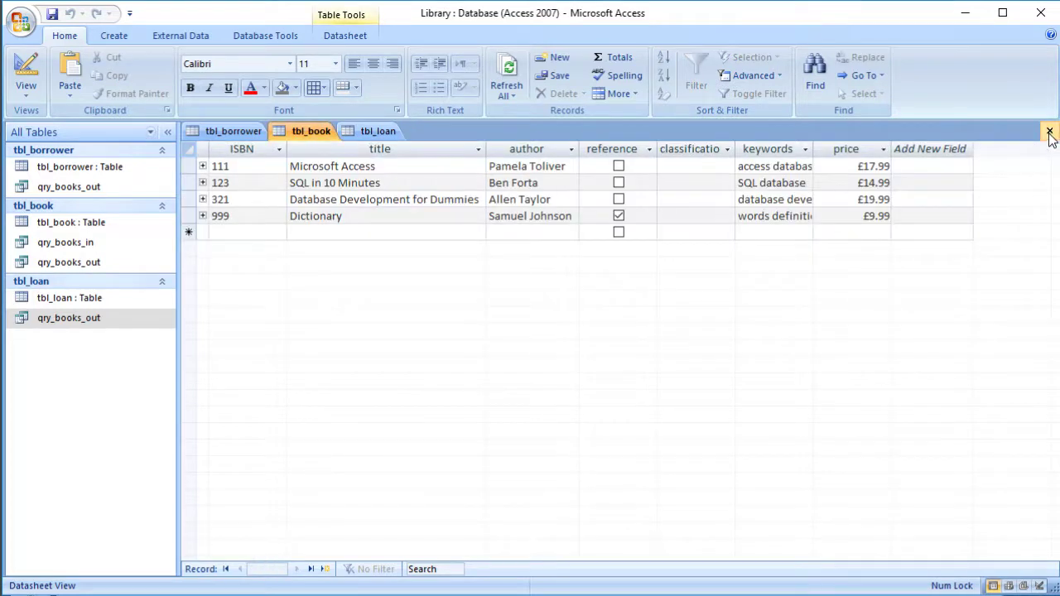
# Start a new query design with tbl_loan, tbl_borrower and tbl_book.
pyautogui.click(113, 36)
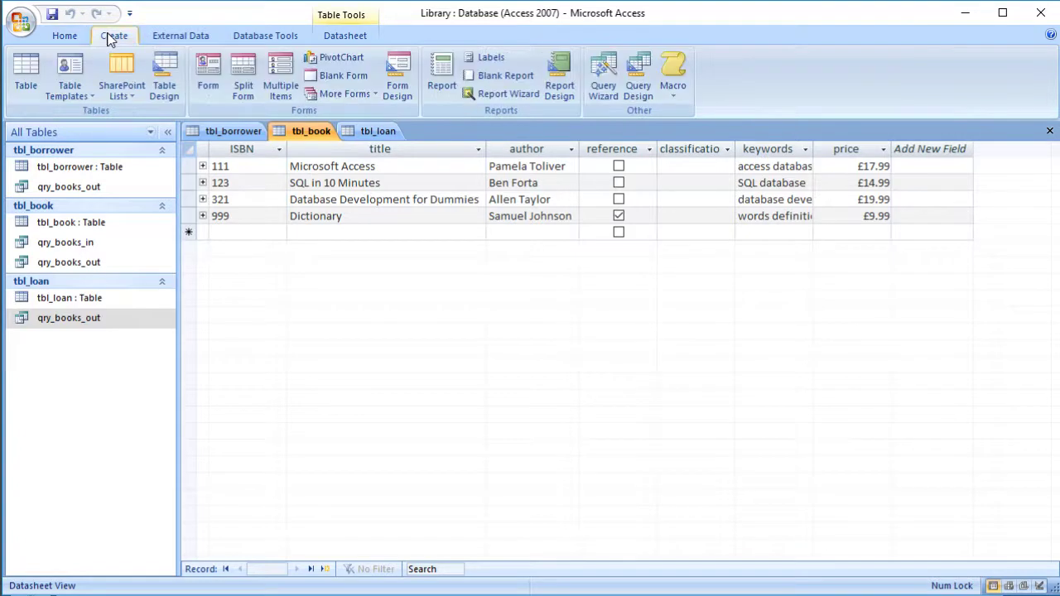
pyautogui.click(646, 87)
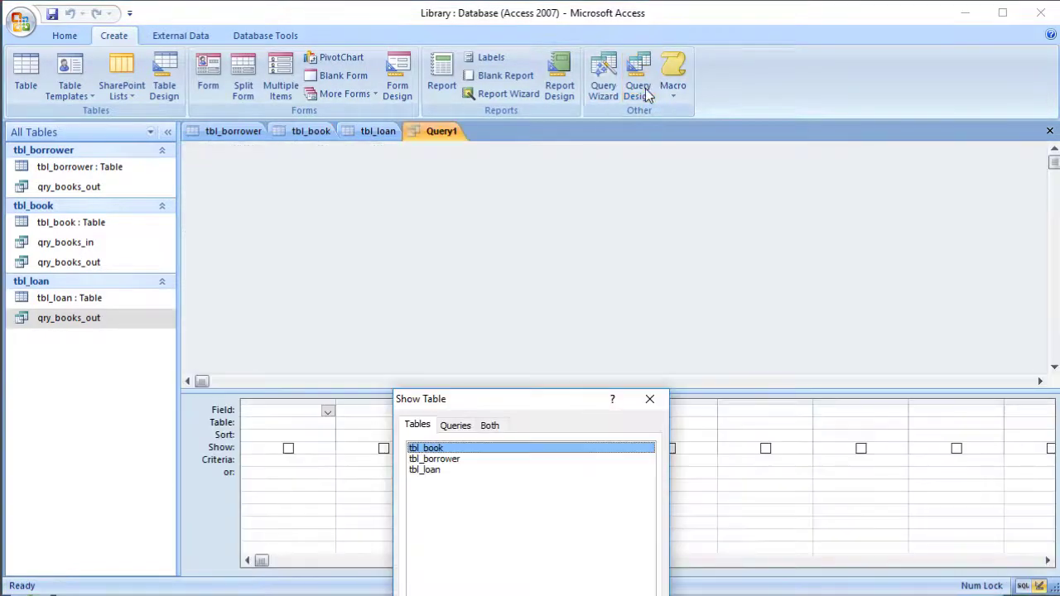
pyautogui.moveTo(516, 407); pyautogui.dragTo(609, 198)
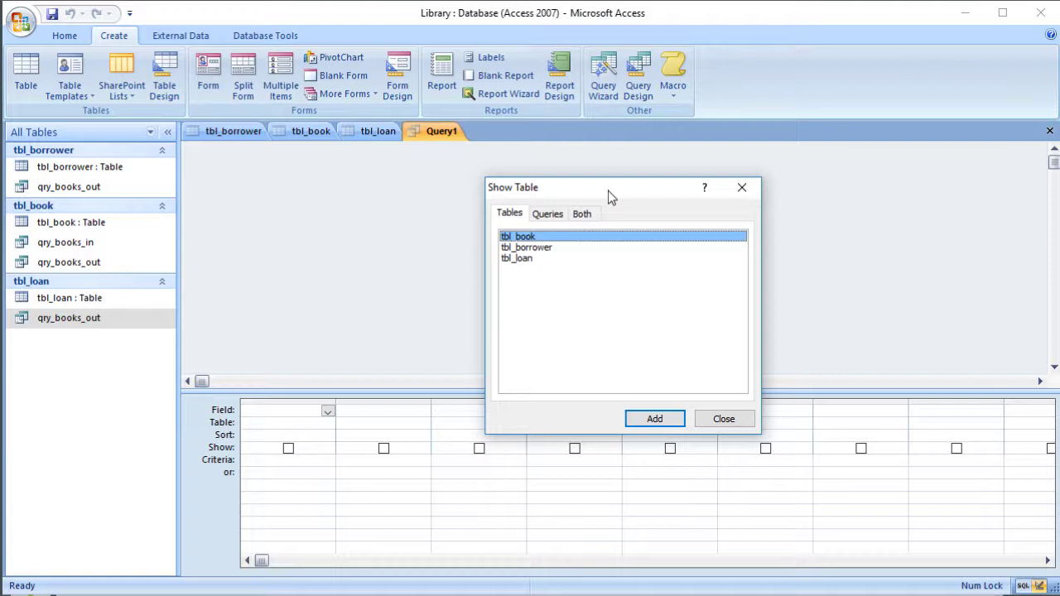
pyautogui.doubleClick(522, 258)
pyautogui.doubleClick(528, 247)
pyautogui.doubleClick(530, 237)
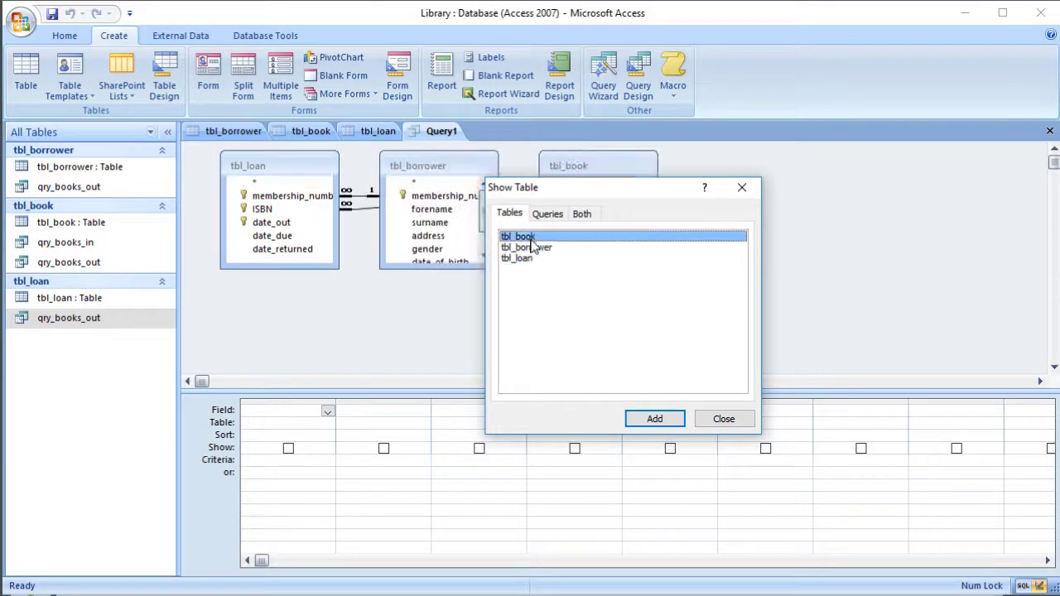
pyautogui.click(742, 187)
# Arrange the tables as tbl_borrower, tbl_loan, tbl_book, resize them, and add title and author.
pyautogui.moveTo(454, 166); pyautogui.dragTo(368, 252)
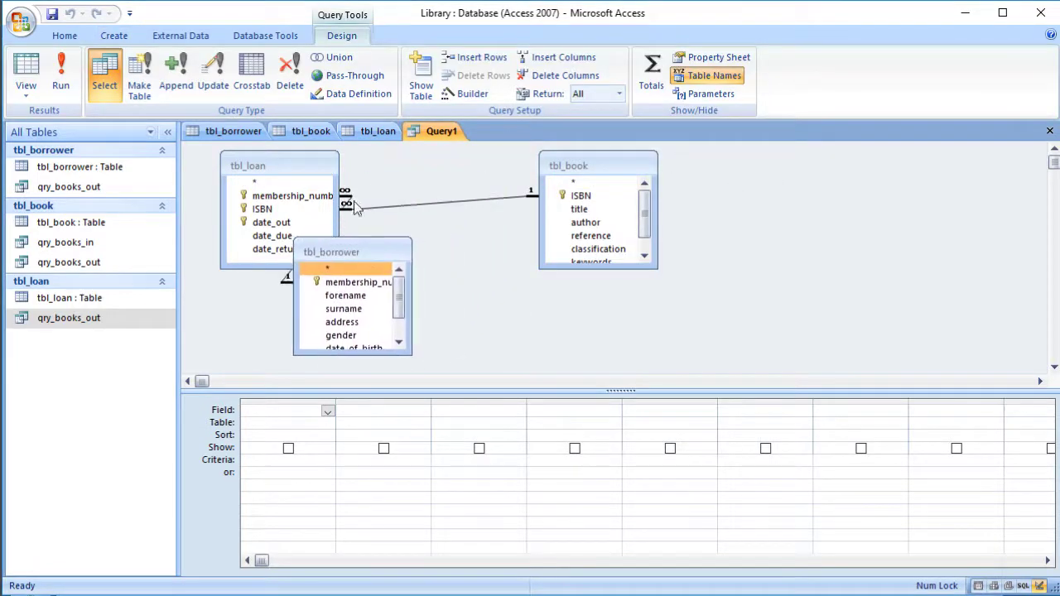
pyautogui.moveTo(311, 165); pyautogui.dragTo(477, 176)
pyautogui.moveTo(345, 244); pyautogui.dragTo(270, 167)
pyautogui.moveTo(584, 164); pyautogui.dragTo(648, 169)
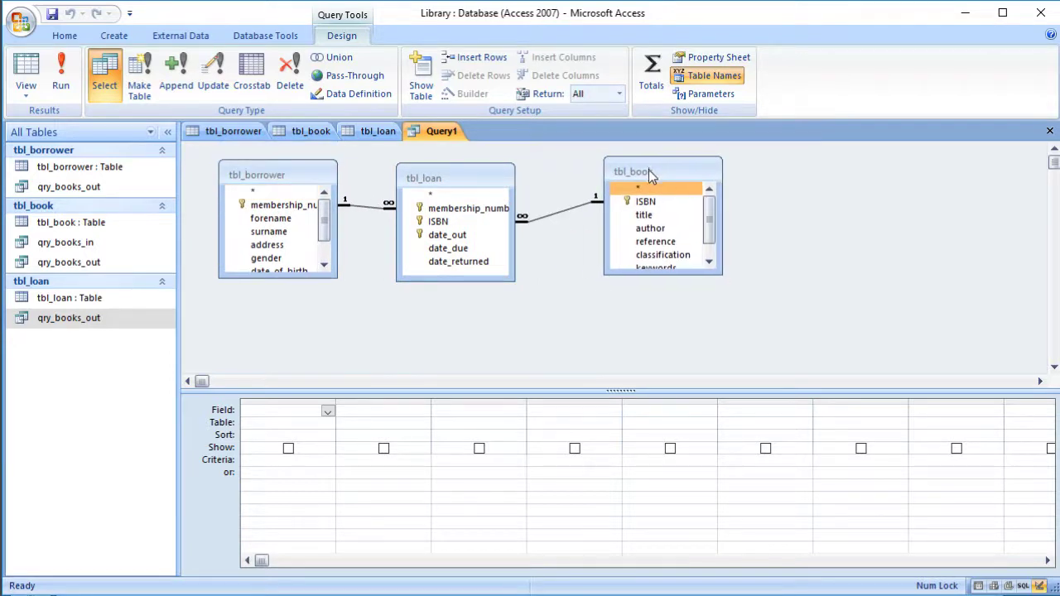
pyautogui.moveTo(720, 274); pyautogui.dragTo(762, 335)
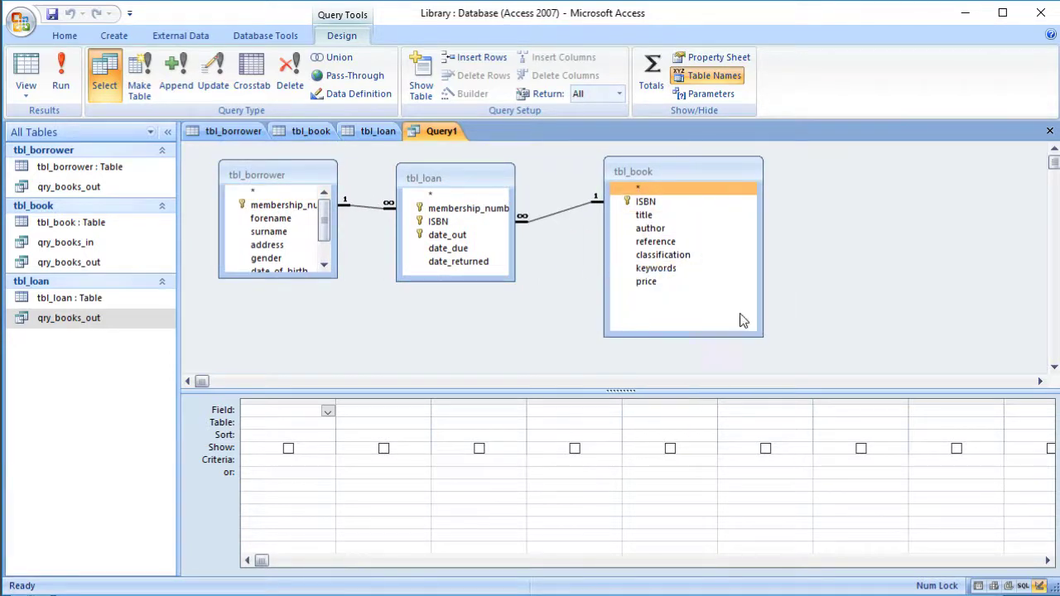
pyautogui.doubleClick(645, 215)
pyautogui.doubleClick(650, 229)
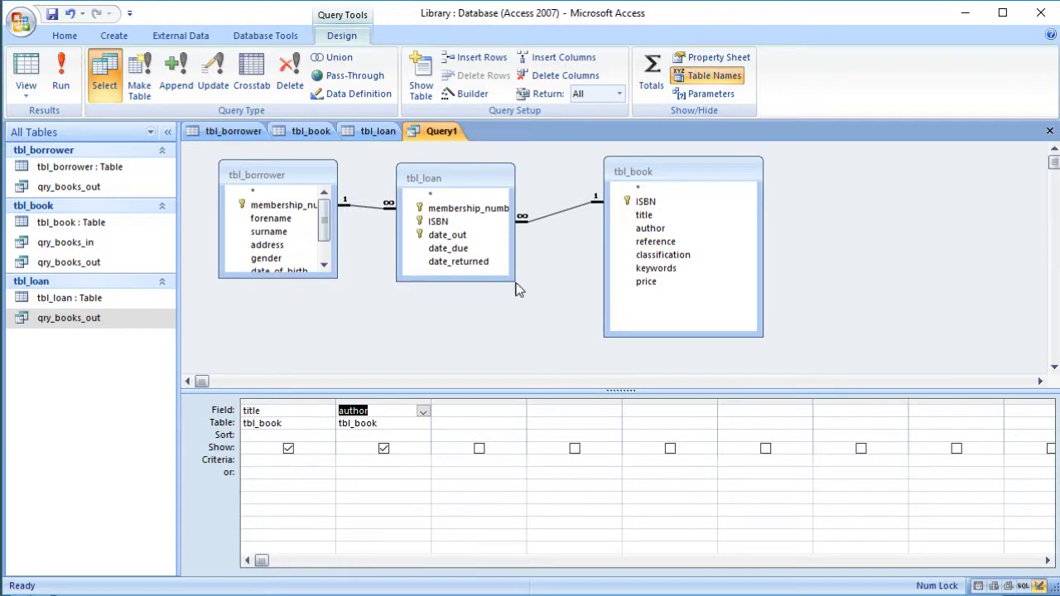
pyautogui.moveTo(514, 280); pyautogui.dragTo(553, 313)
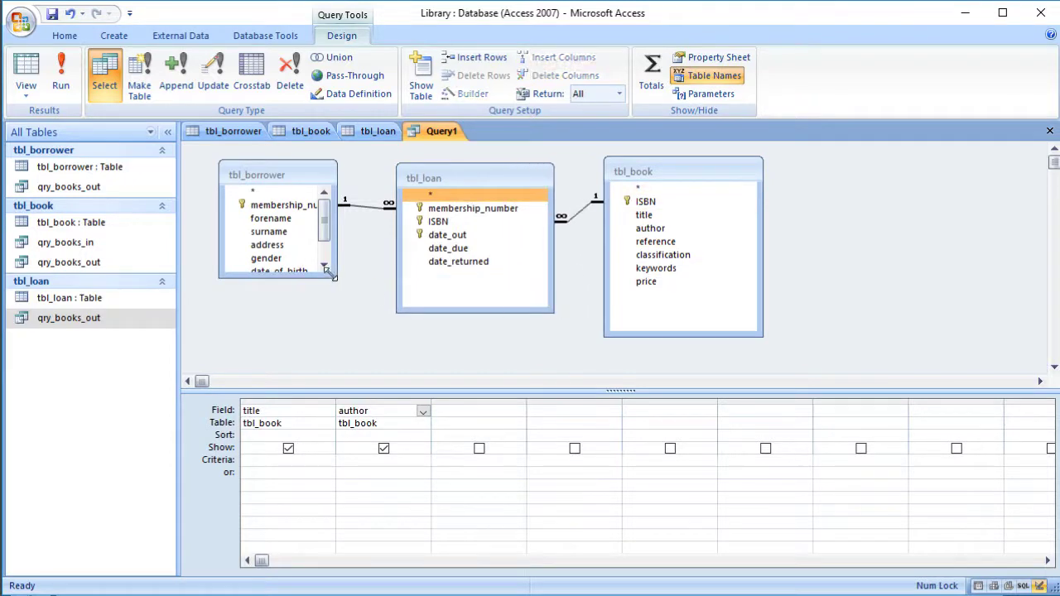
pyautogui.moveTo(332, 276); pyautogui.dragTo(360, 327)
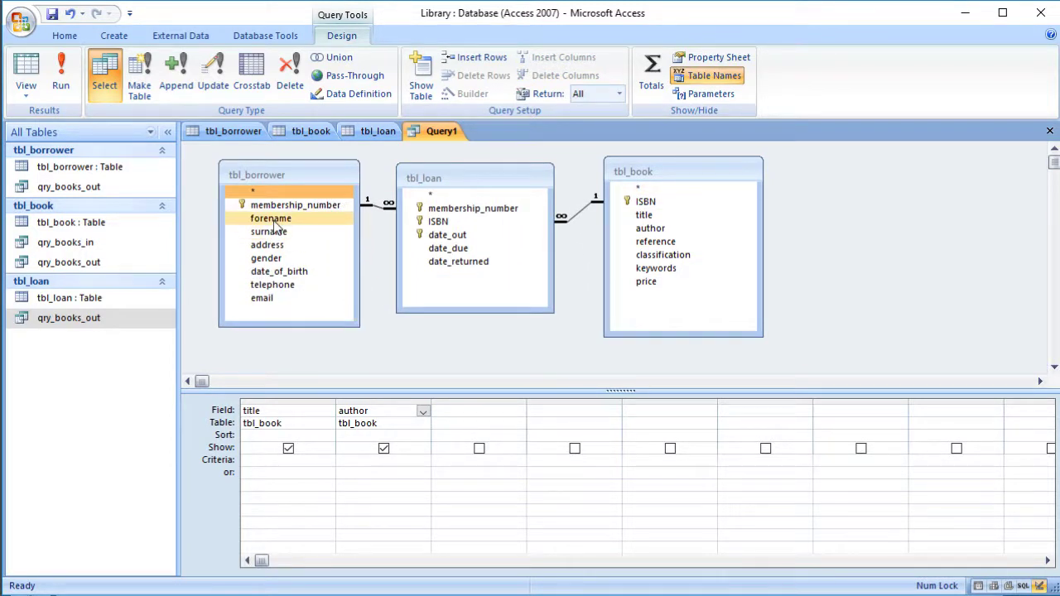
# Add tbl_borrower's forename, surname and address fields to the query grid.
pyautogui.doubleClick(274, 220)
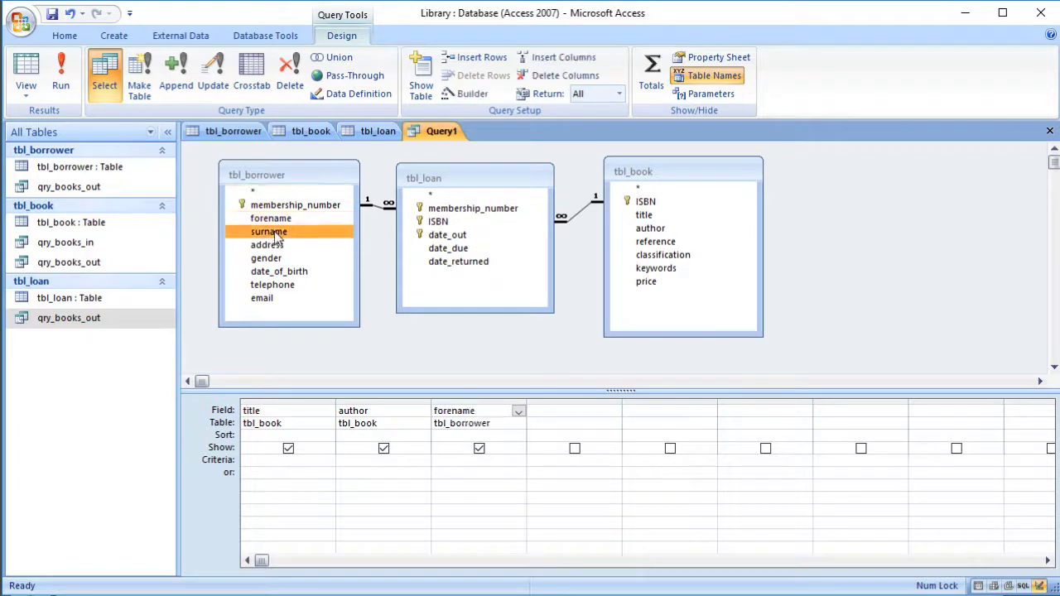
pyautogui.doubleClick(274, 232)
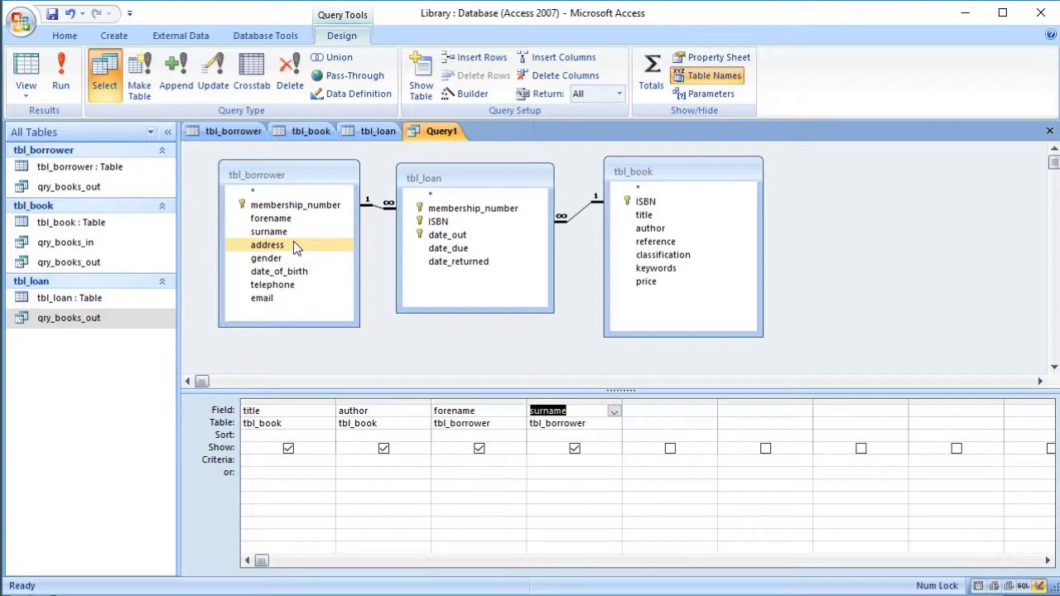
pyautogui.doubleClick(293, 241)
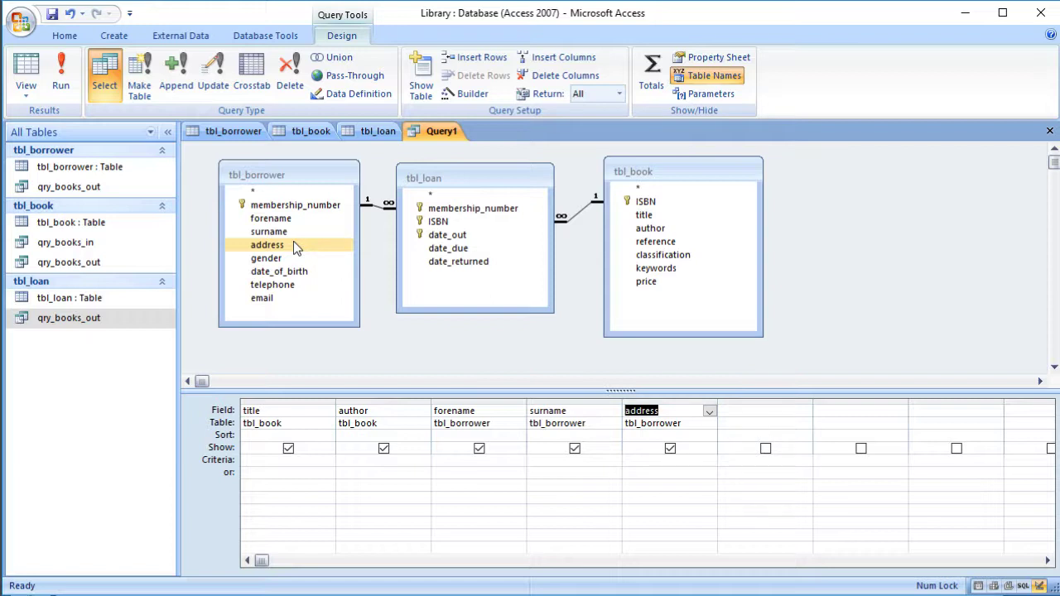
# Add tbl_loan's date_returned with criterion Is Null, hidden from the results.
pyautogui.doubleClick(469, 263)
pyautogui.click(750, 461)
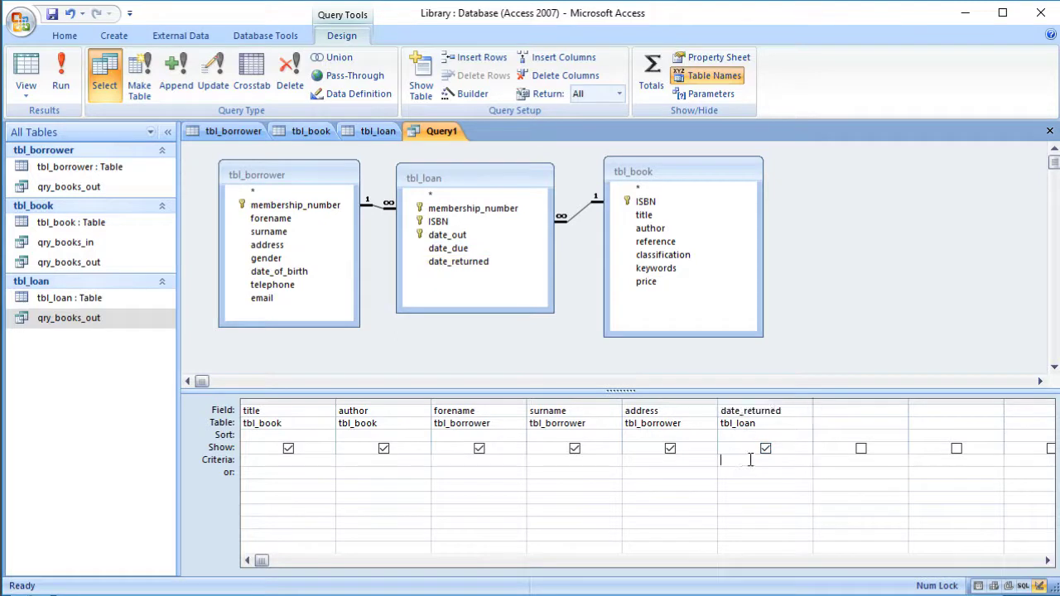
pyautogui.write('null')
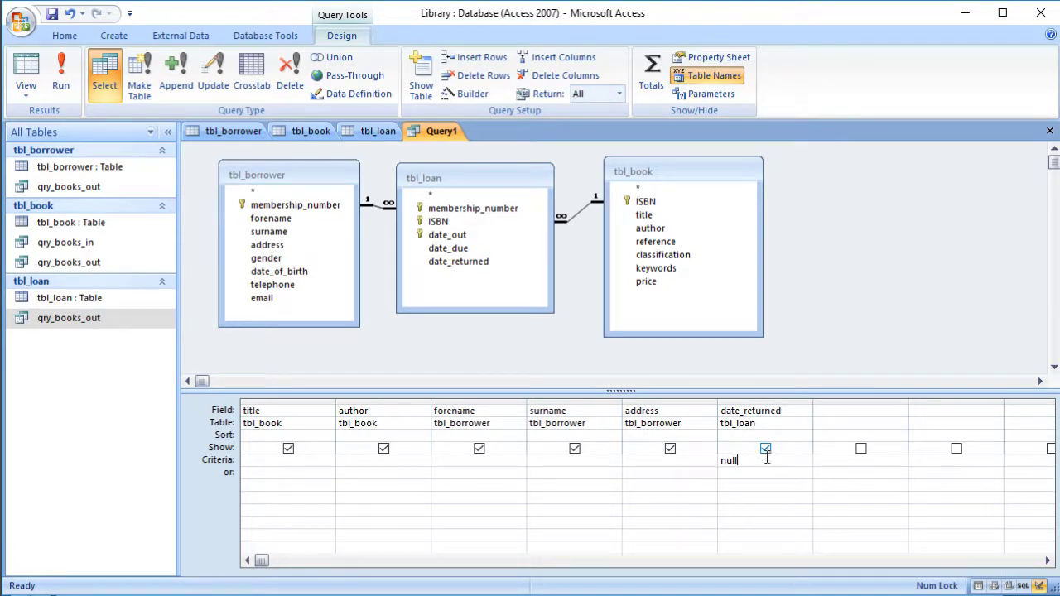
pyautogui.click(764, 476)
pyautogui.click(765, 449)
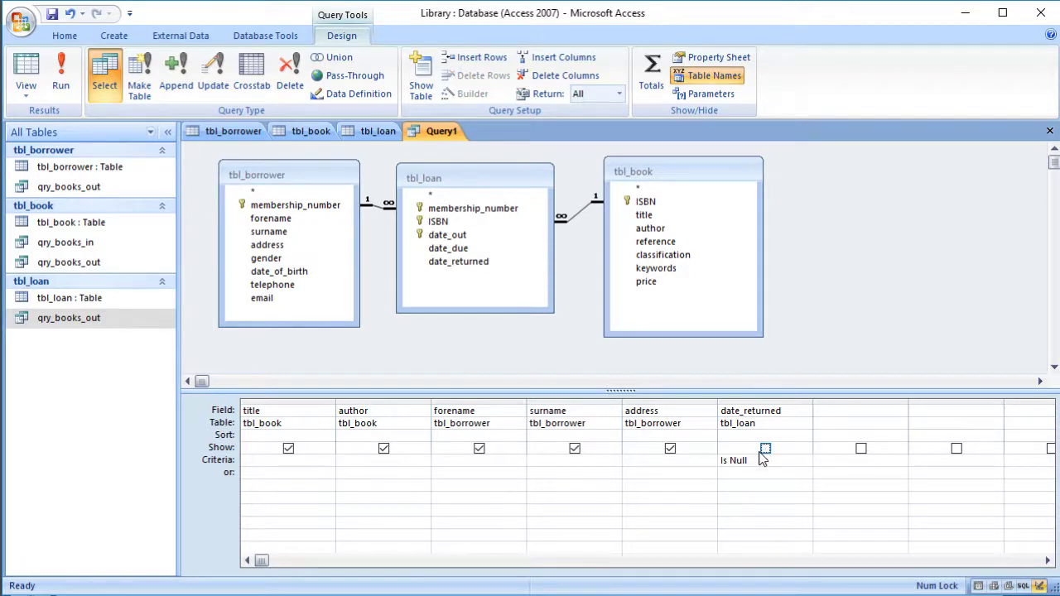
pyautogui.click(473, 261)
pyautogui.click(464, 249)
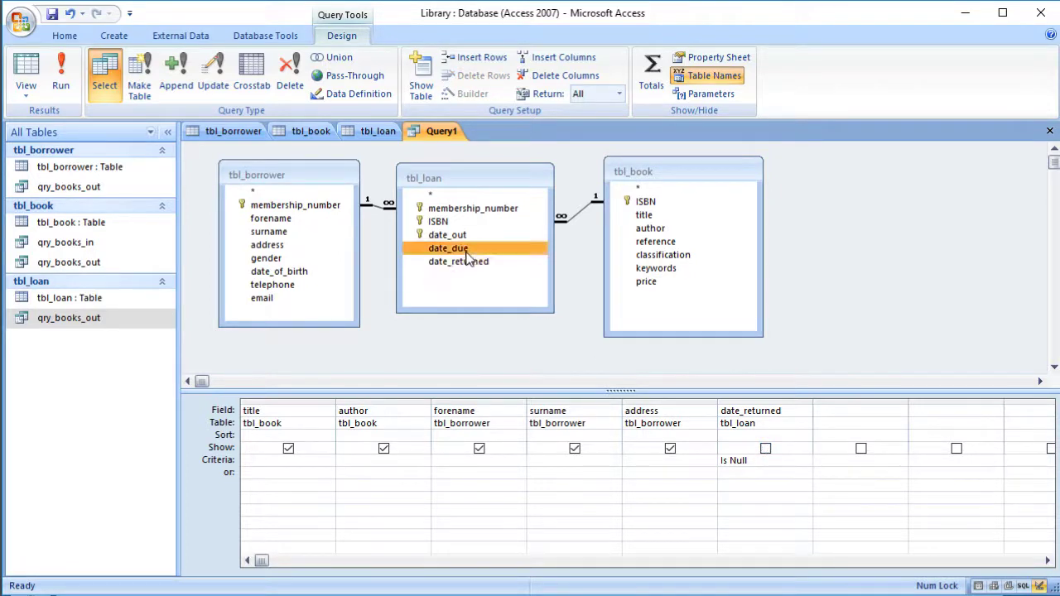
# Add date_due with criterion < Date() and preview the datasheet before returning to Design view.
pyautogui.doubleClick(465, 250)
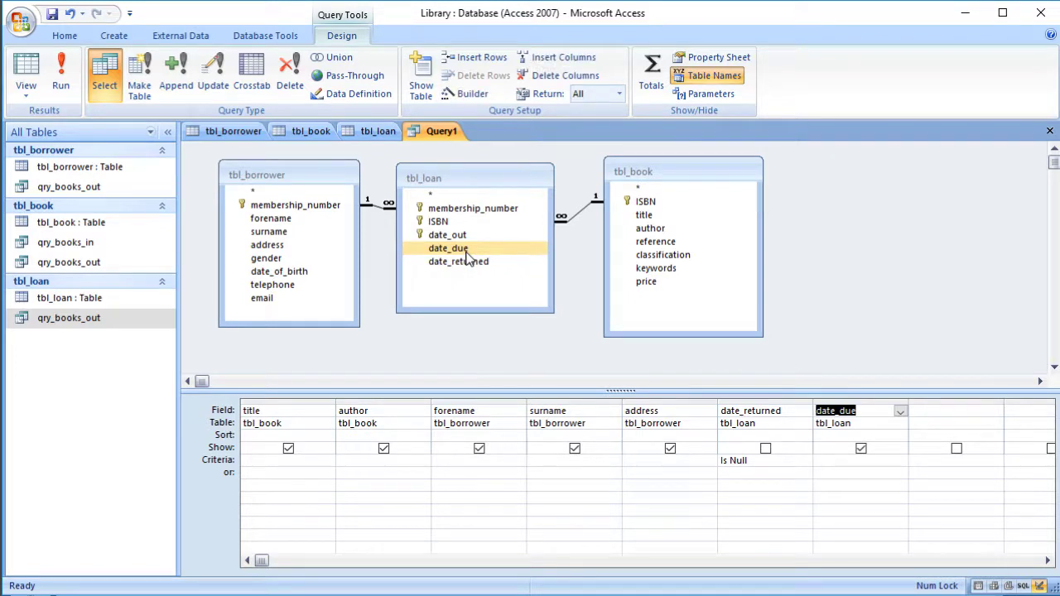
pyautogui.click(823, 463)
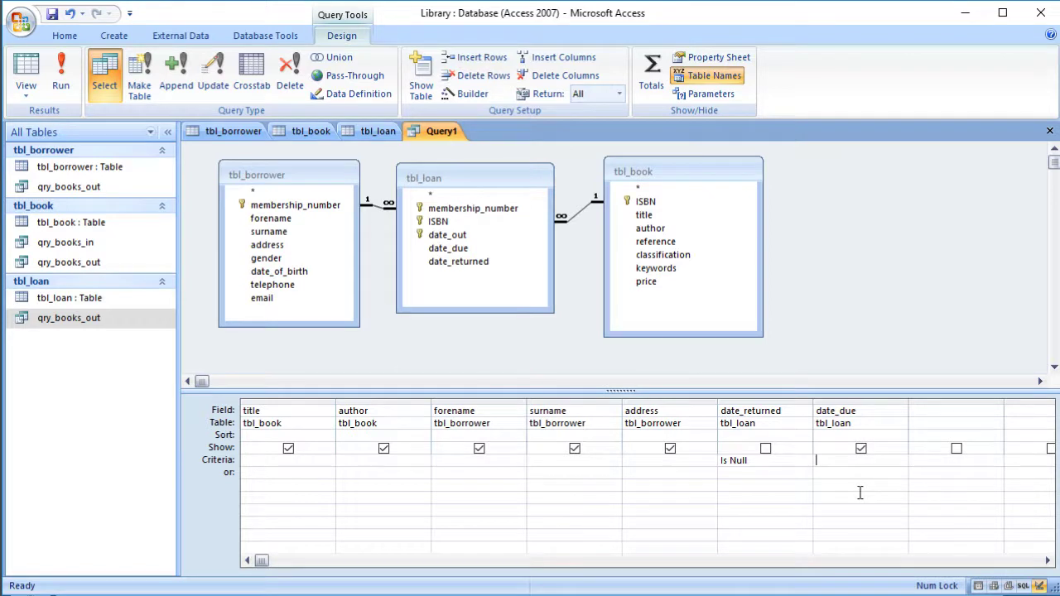
pyautogui.write('< date()')
pyautogui.click(648, 478)
pyautogui.click(30, 70)
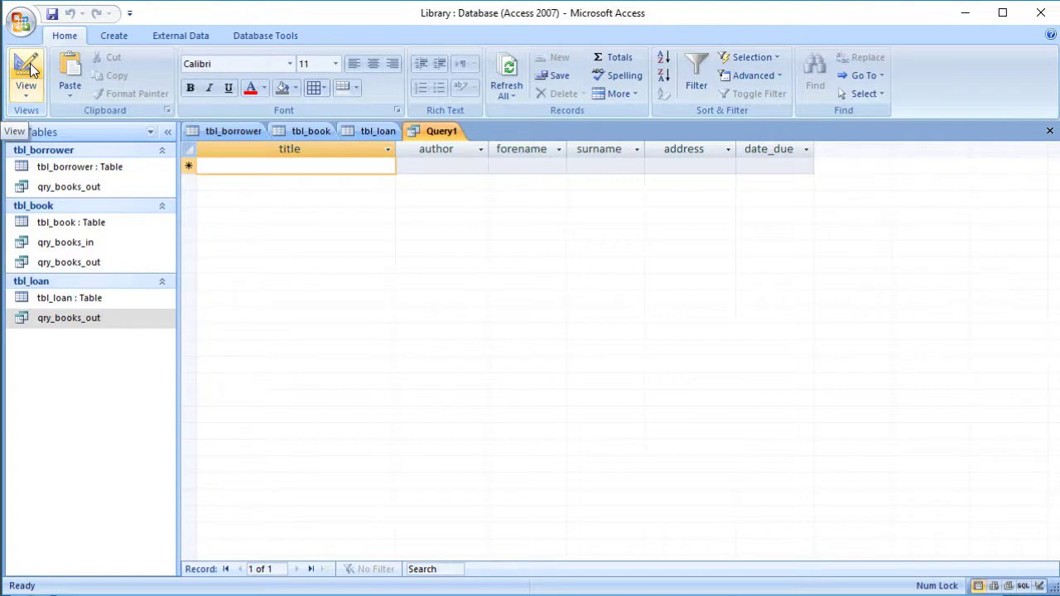
pyautogui.click(30, 69)
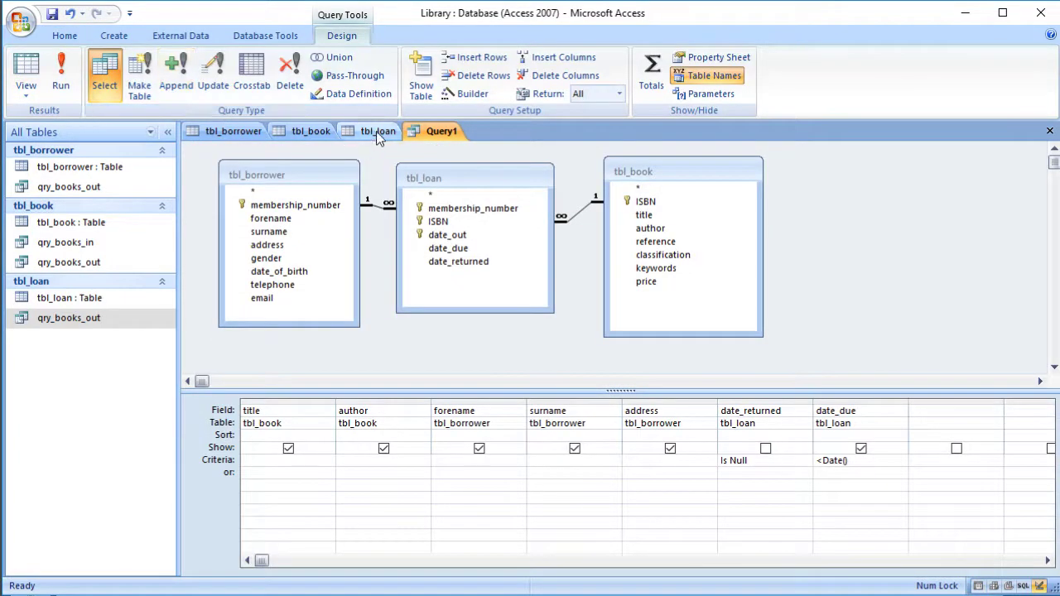
# Set both loans' due dates in tbl_loan to 15/06/2017.
pyautogui.click(376, 131)
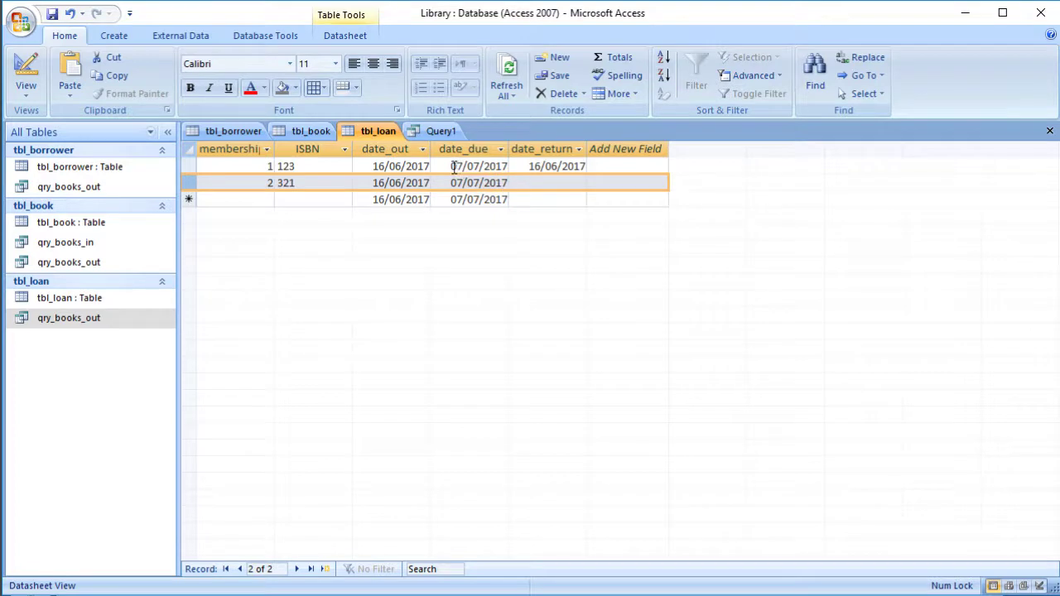
pyautogui.click(508, 166)
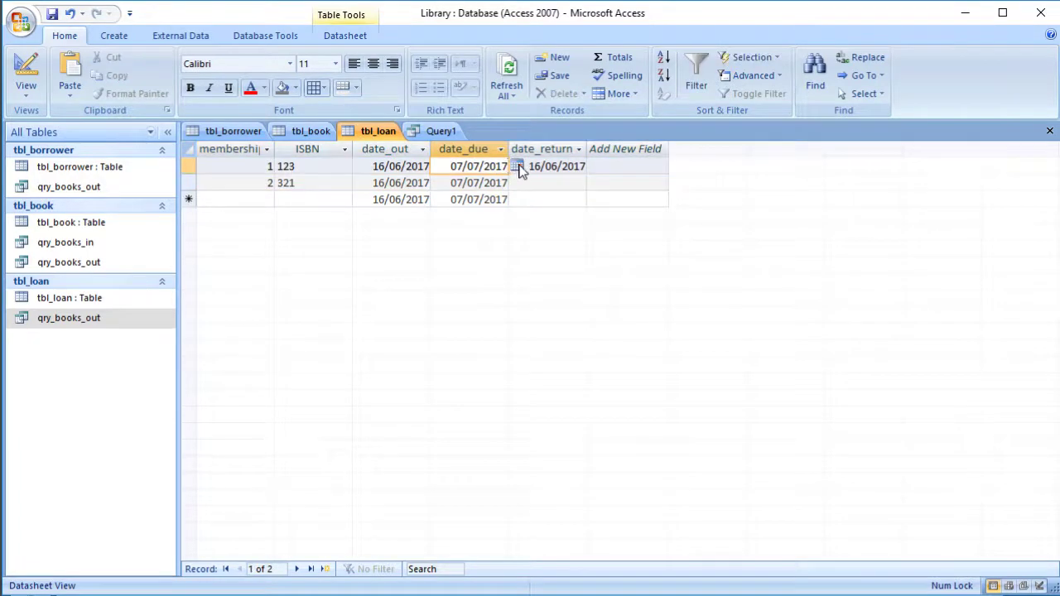
pyautogui.click(517, 166)
pyautogui.click(385, 182)
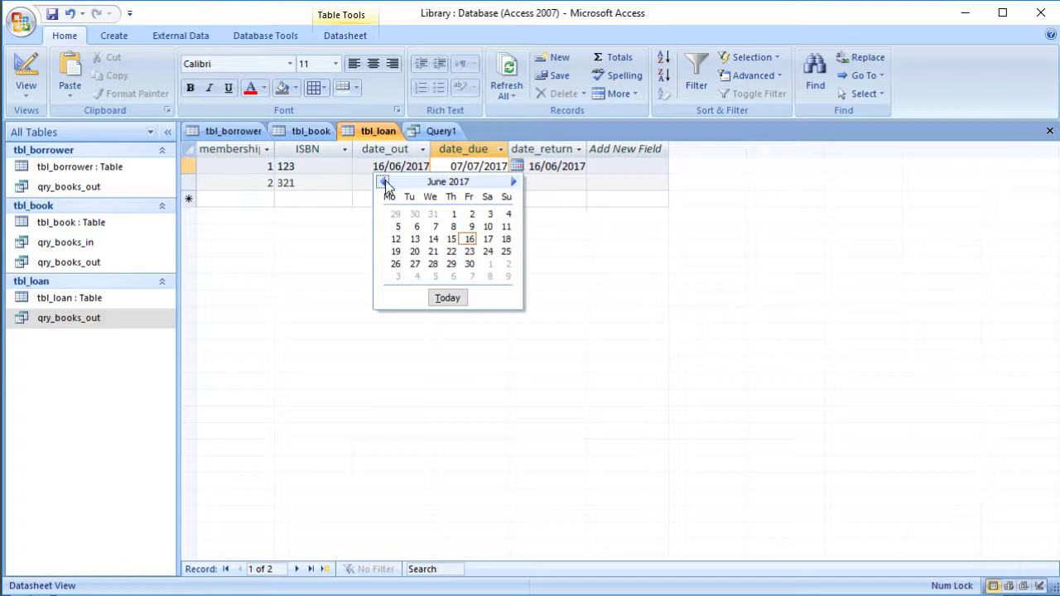
pyautogui.click(452, 238)
pyautogui.click(491, 182)
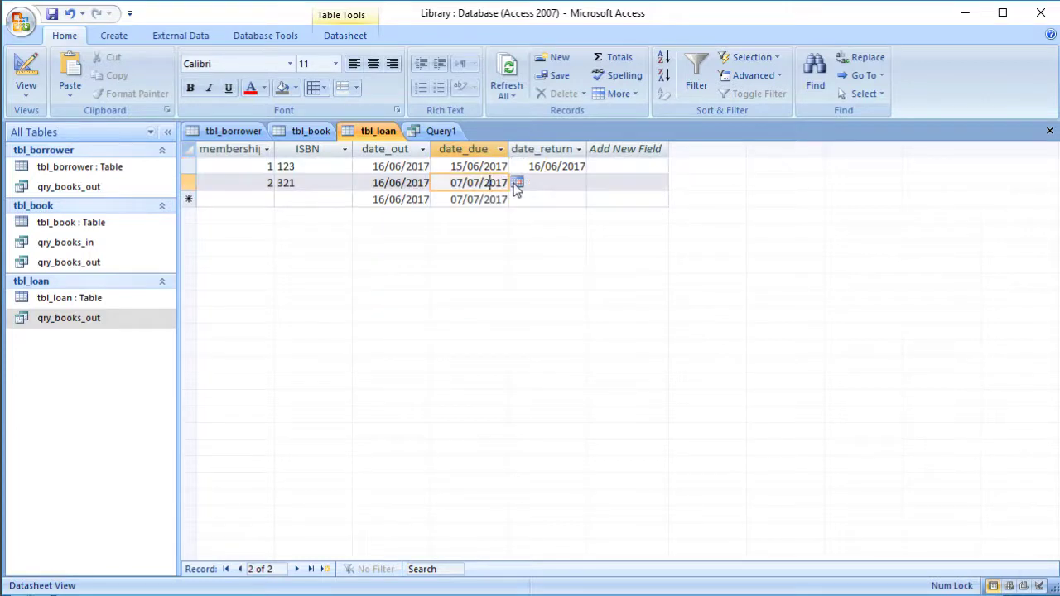
pyautogui.click(517, 182)
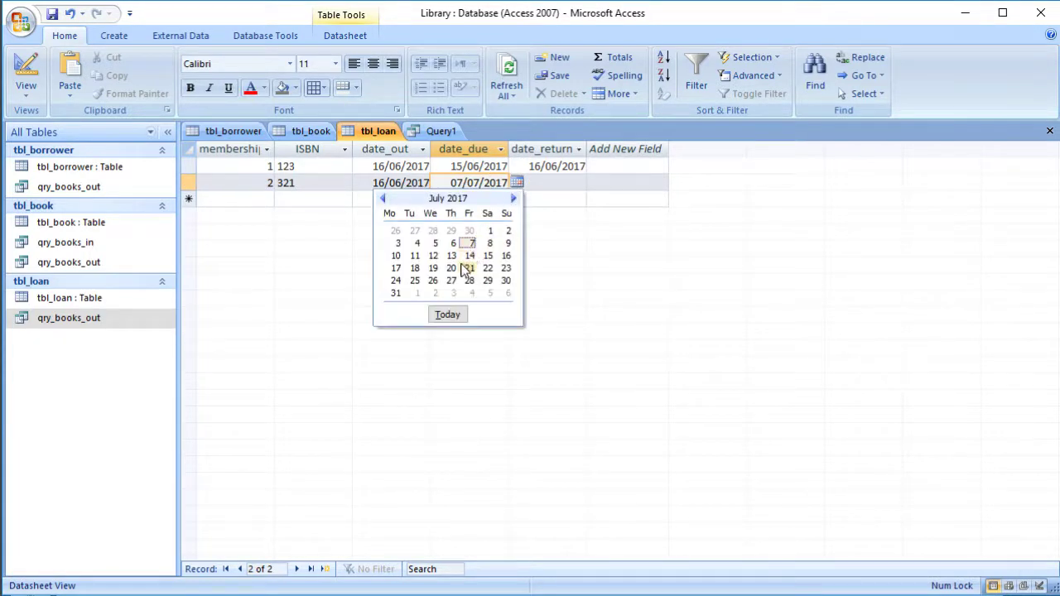
pyautogui.click(488, 256)
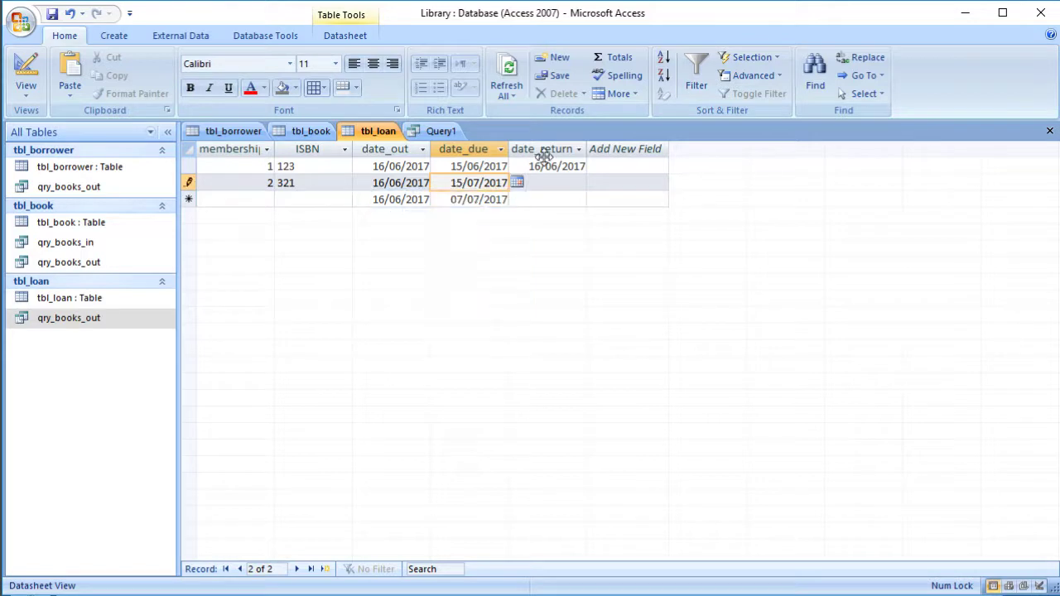
pyautogui.click(517, 182)
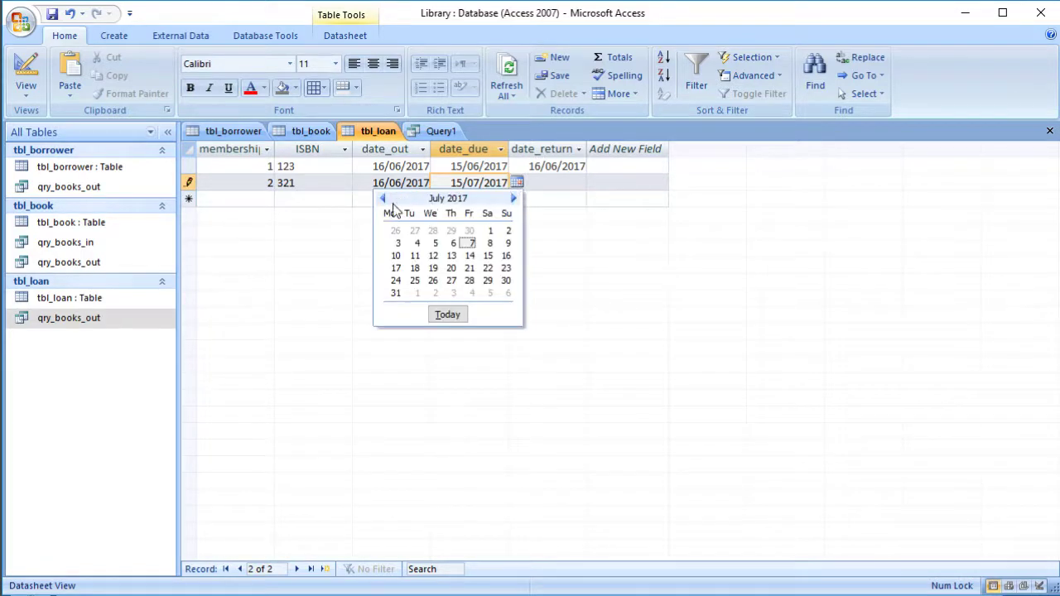
pyautogui.click(384, 197)
pyautogui.click(453, 256)
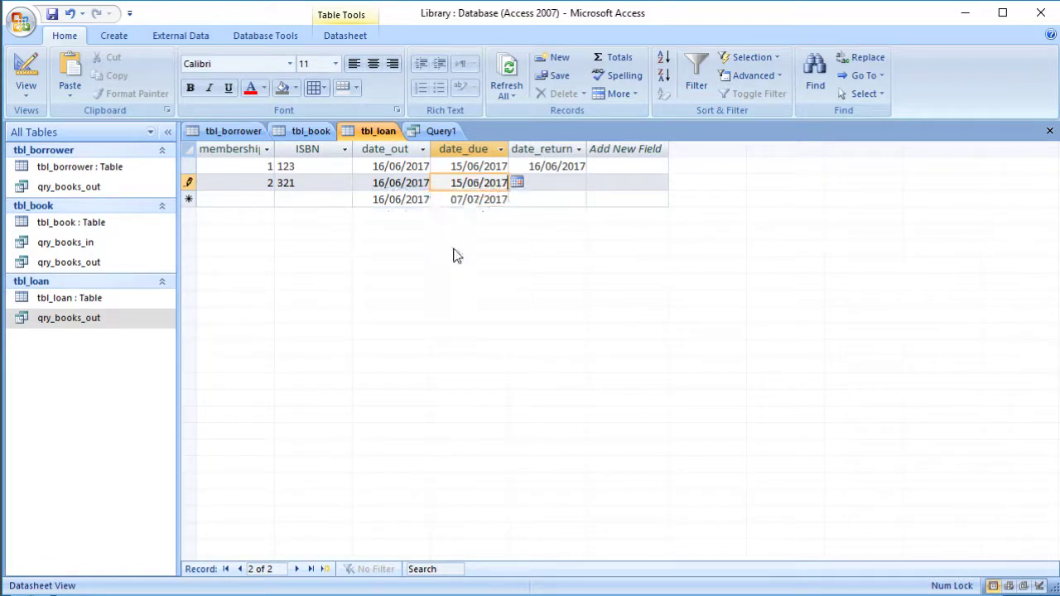
# Set the first loan's date_returned to 15/06/2017.
pyautogui.click(565, 167)
pyautogui.click(596, 166)
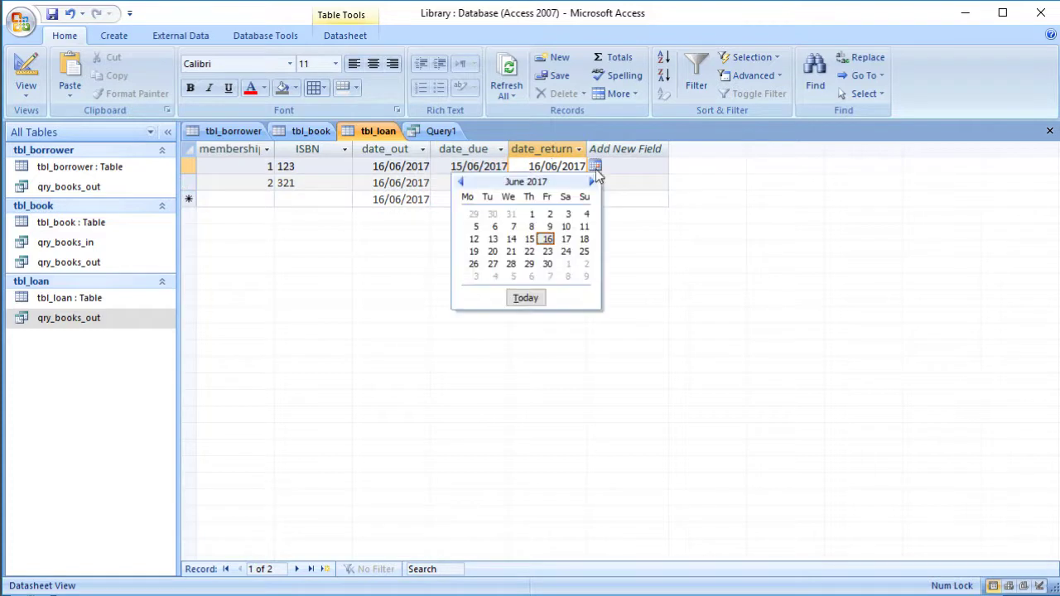
pyautogui.click(530, 240)
pyautogui.click(482, 184)
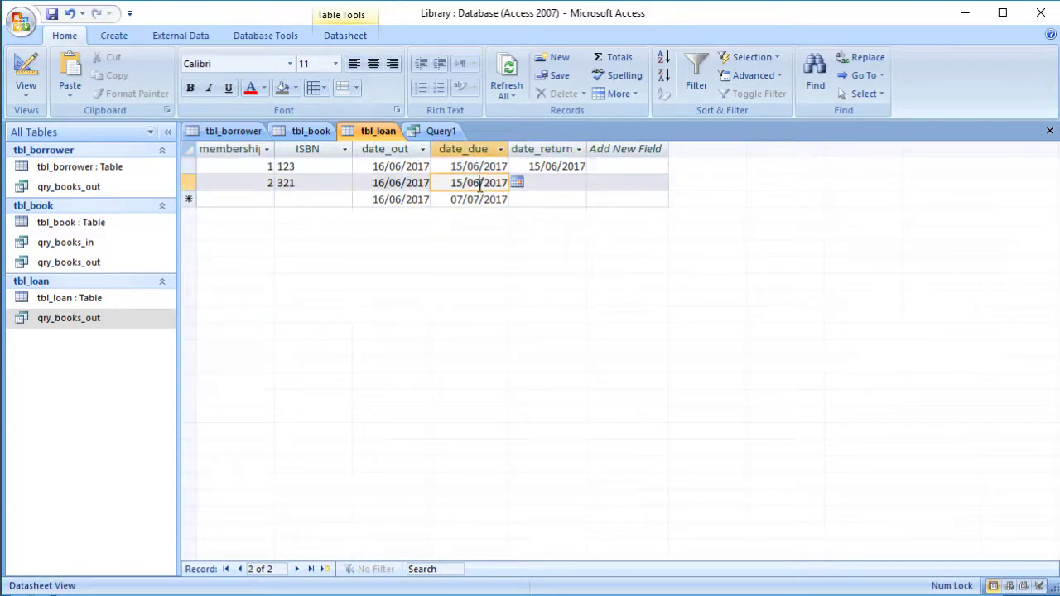
pyautogui.click(191, 182)
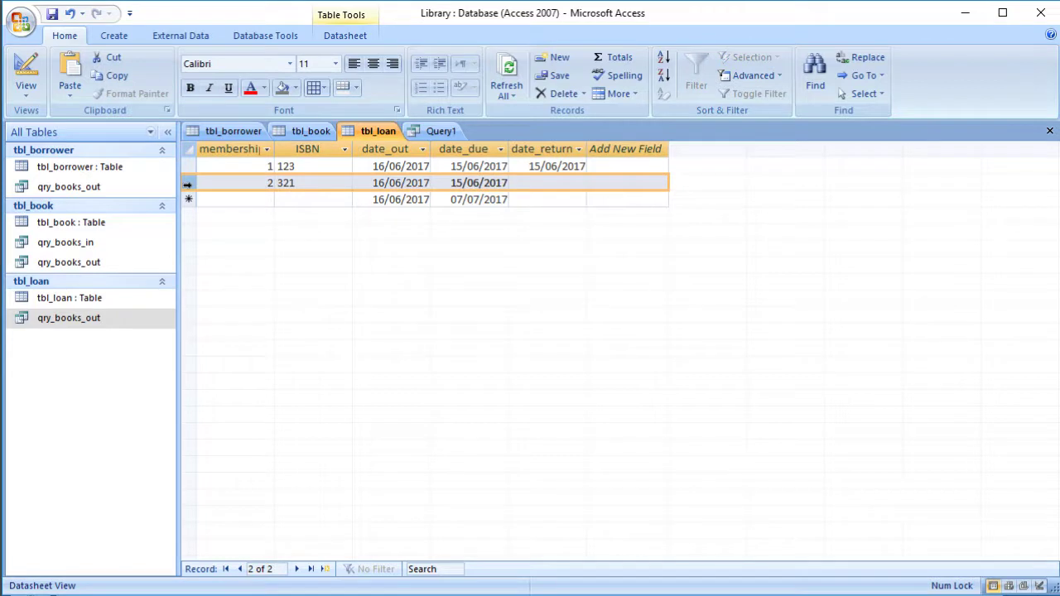
# Check the tbl_book and tbl_borrower data, then go back to the Query1 design.
pyautogui.click(304, 131)
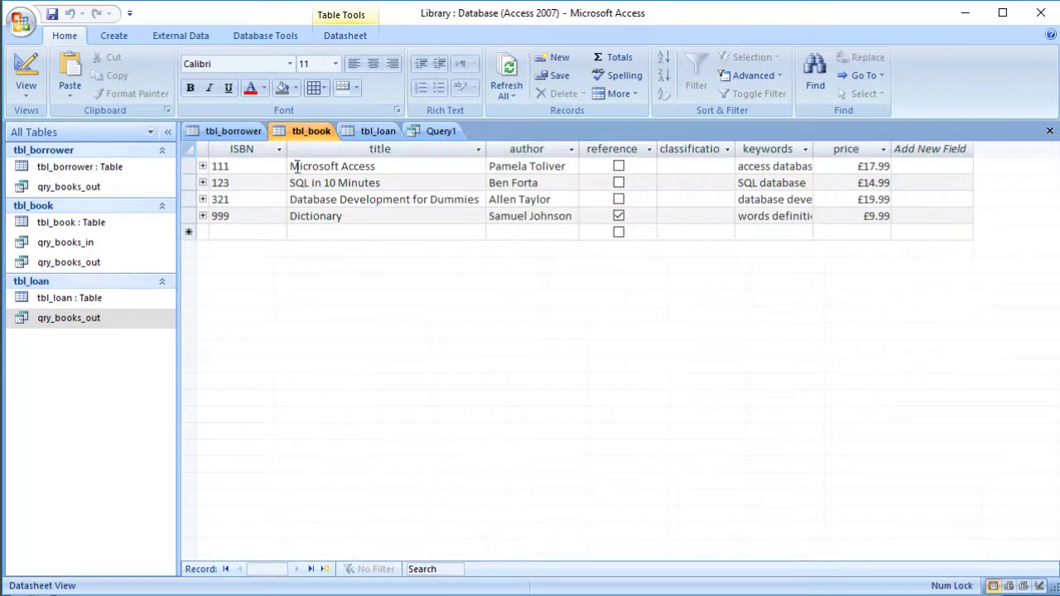
pyautogui.click(379, 134)
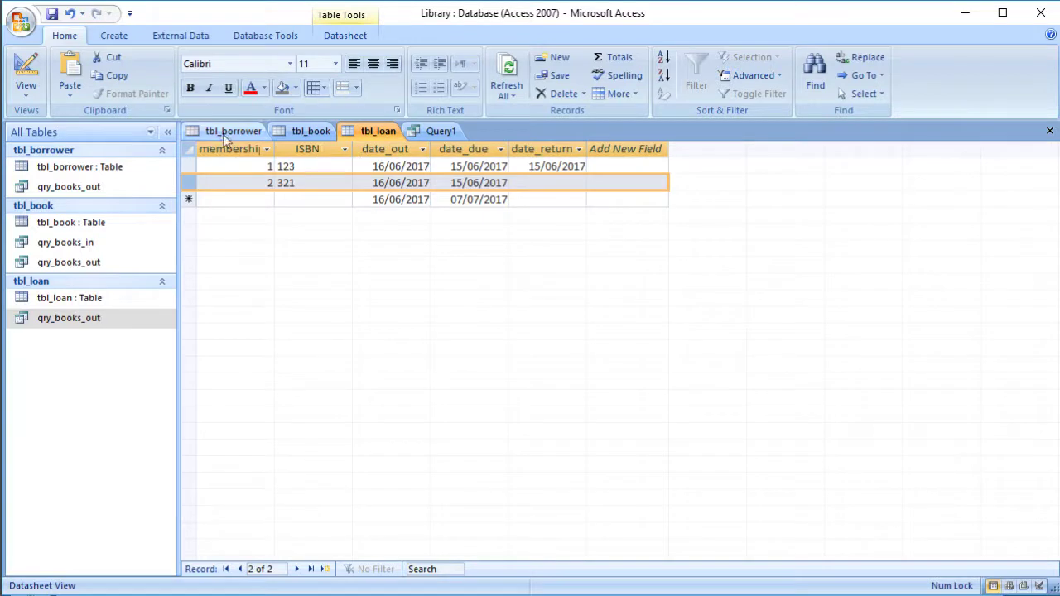
pyautogui.click(231, 131)
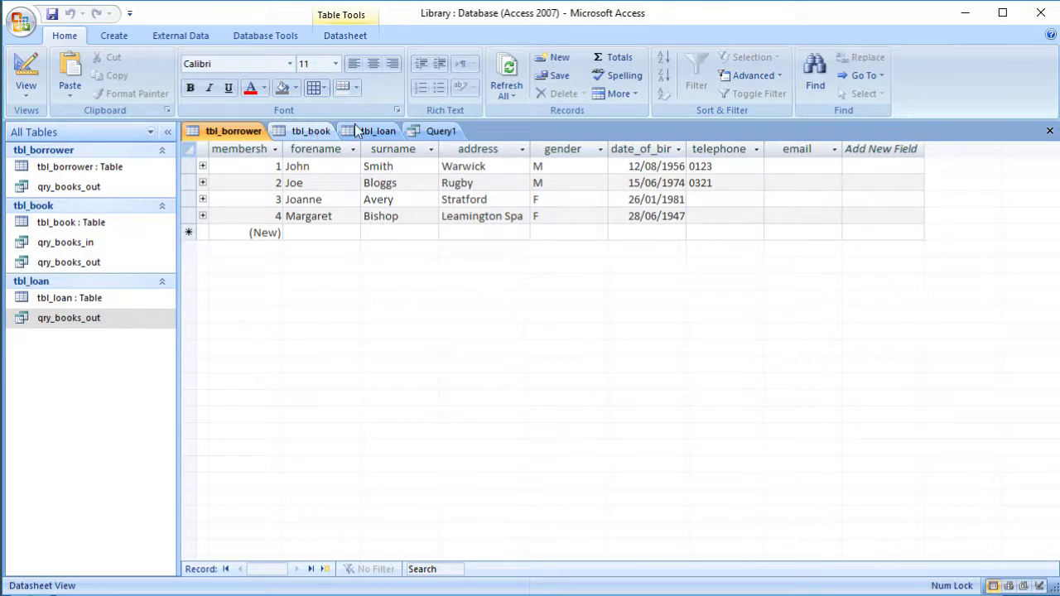
pyautogui.click(441, 131)
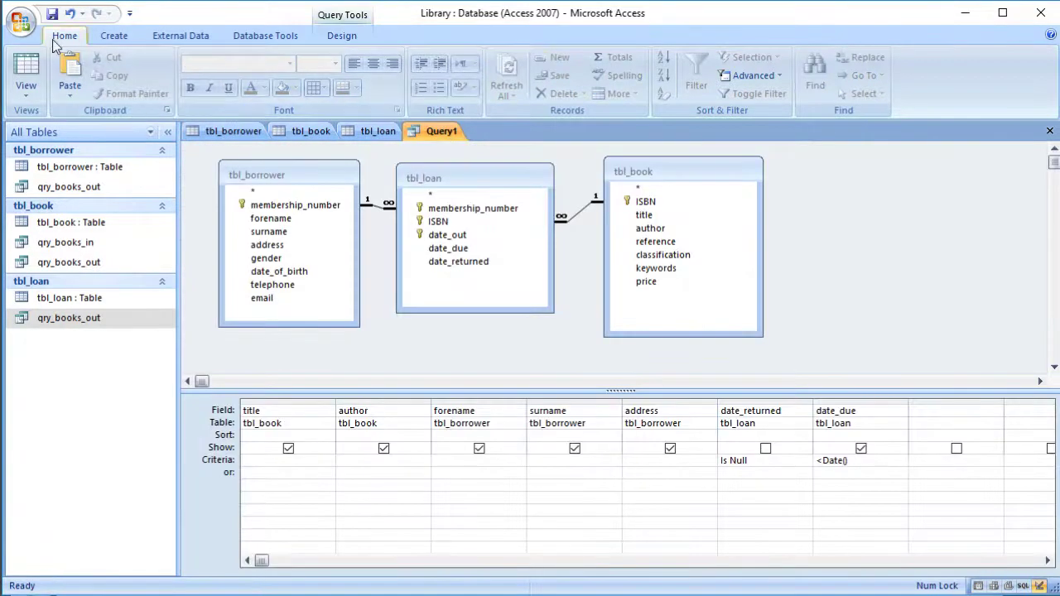
# Run the query to confirm it returns the single overdue loan, then save Query1.
pyautogui.click(25, 70)
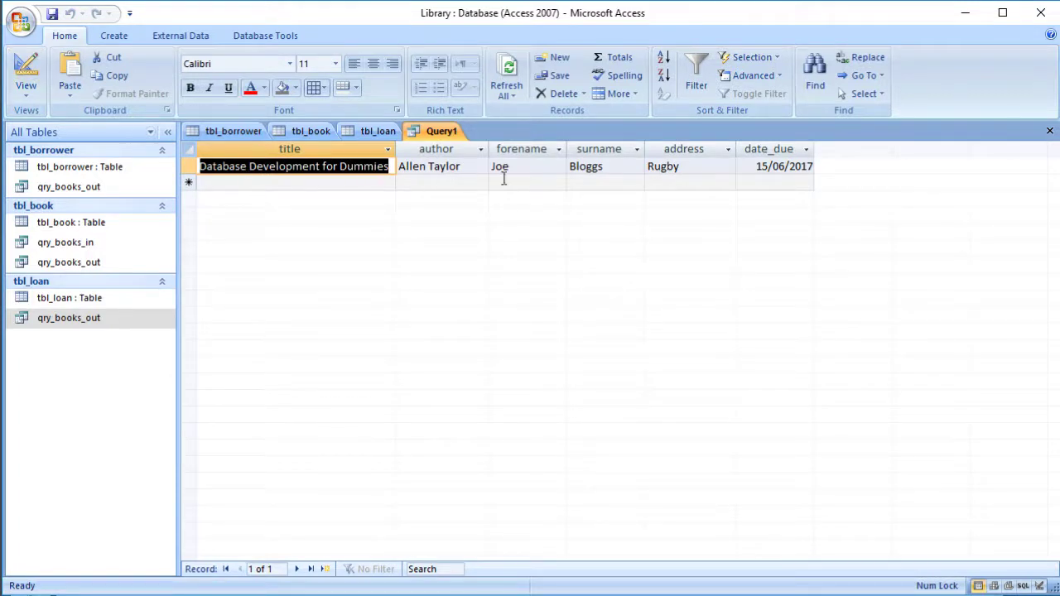
pyautogui.click(535, 170)
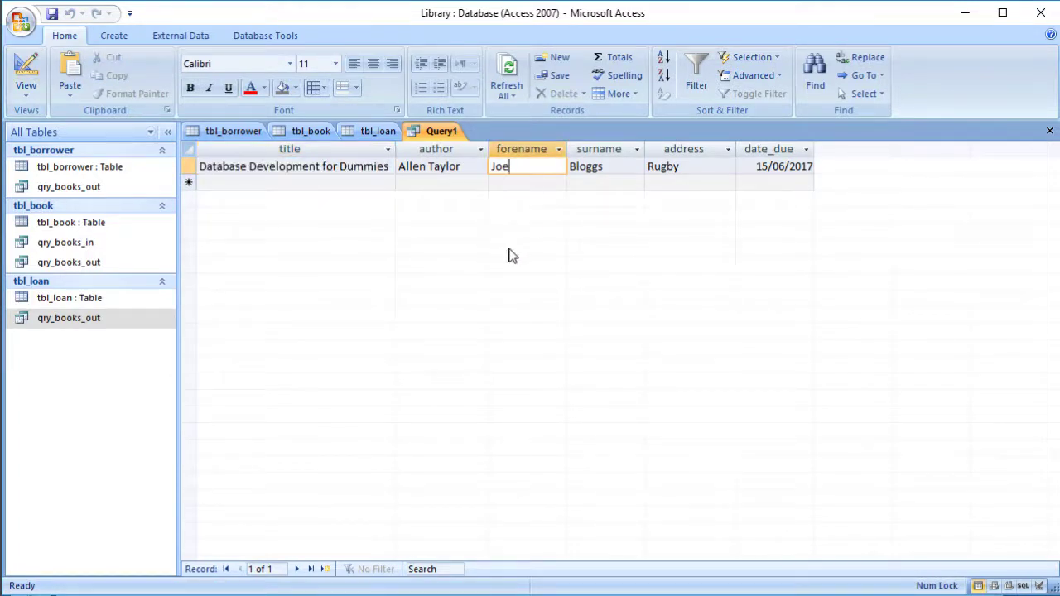
pyautogui.click(26, 75)
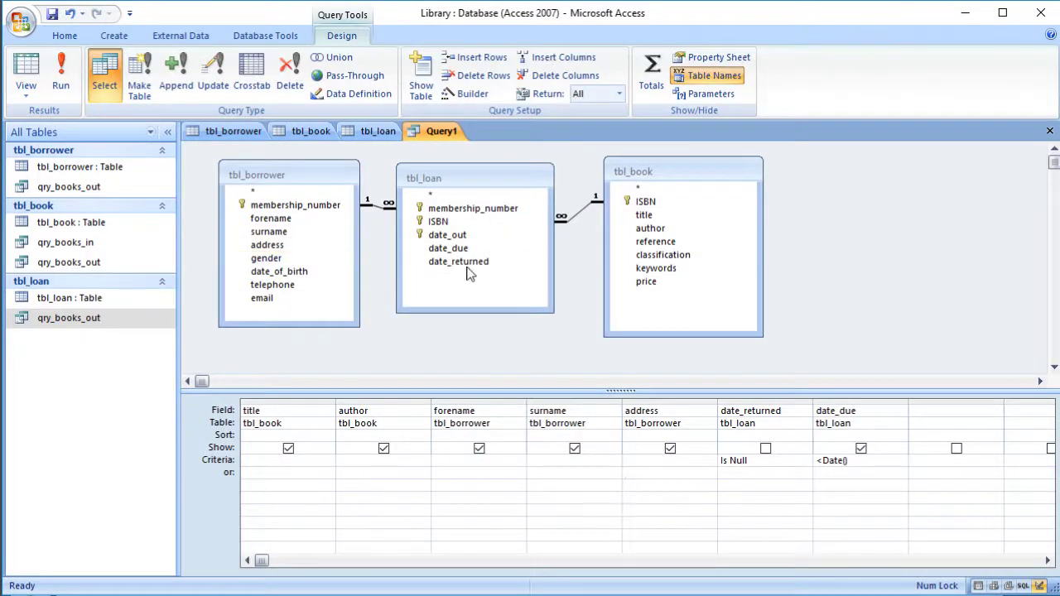
pyautogui.click(461, 267)
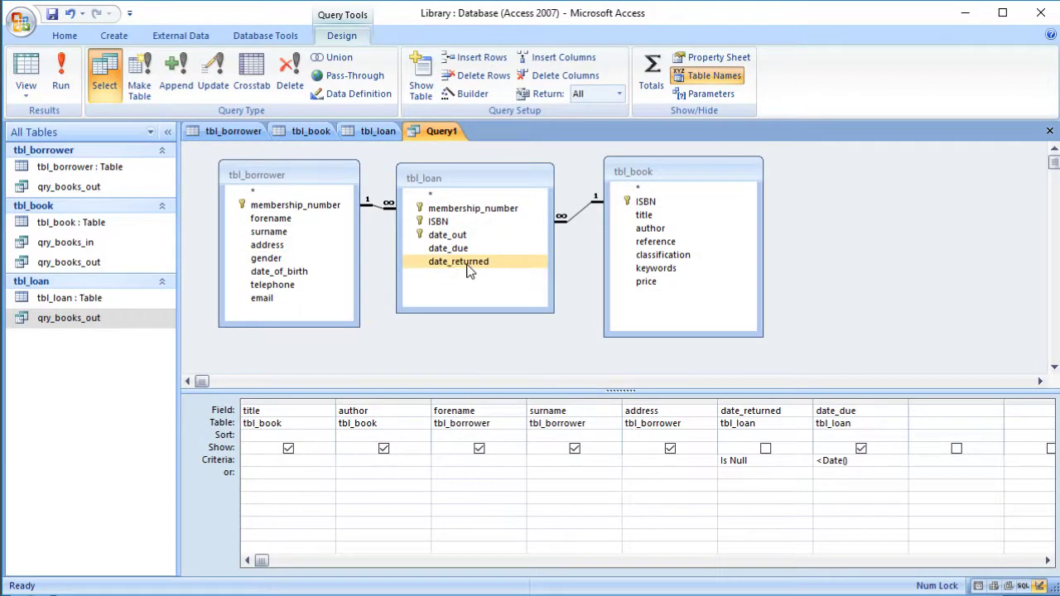
pyautogui.click(462, 249)
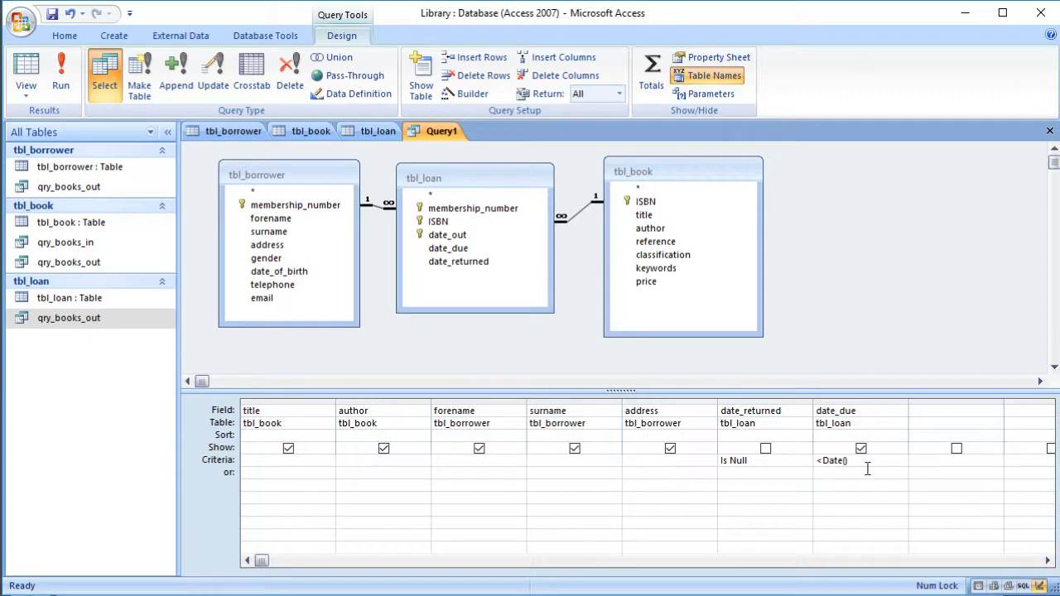
pyautogui.click(51, 15)
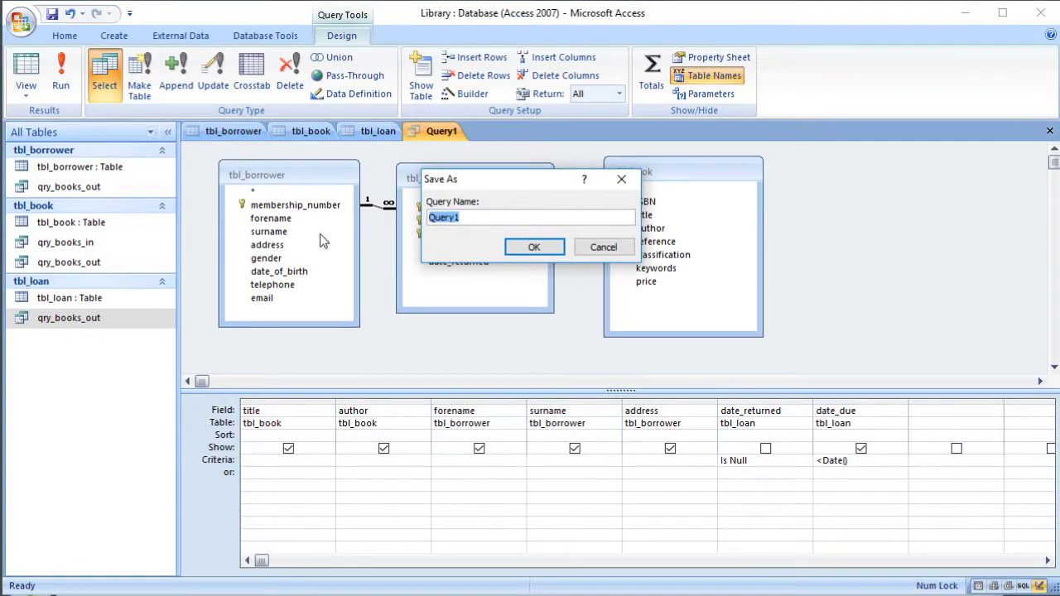
# Name the query 'qry_overdue' in the Save As dialog and confirm.
pyautogui.write('qry_overdue')
pyautogui.click(532, 247)
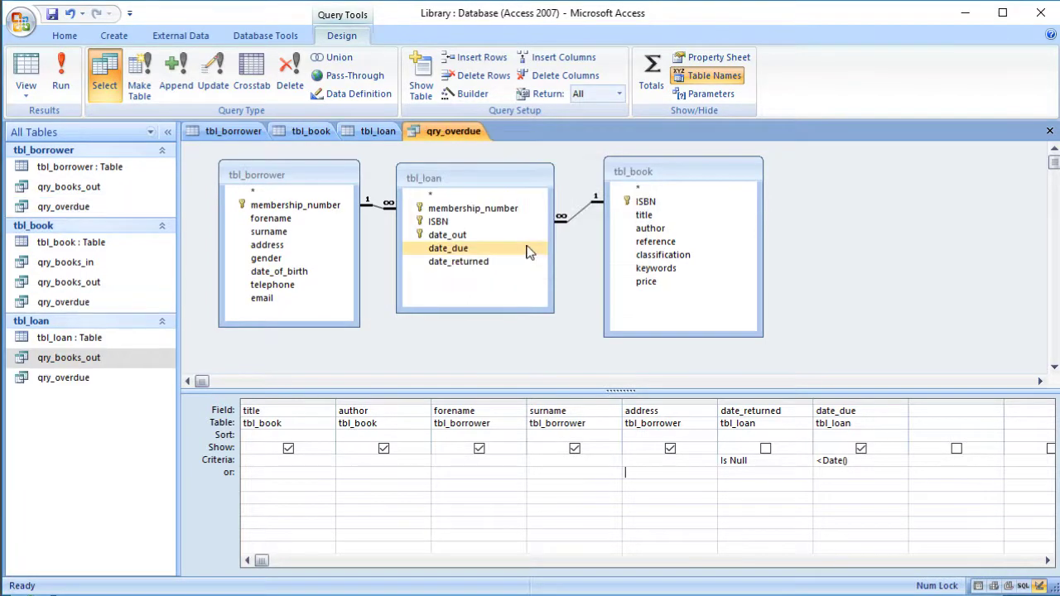